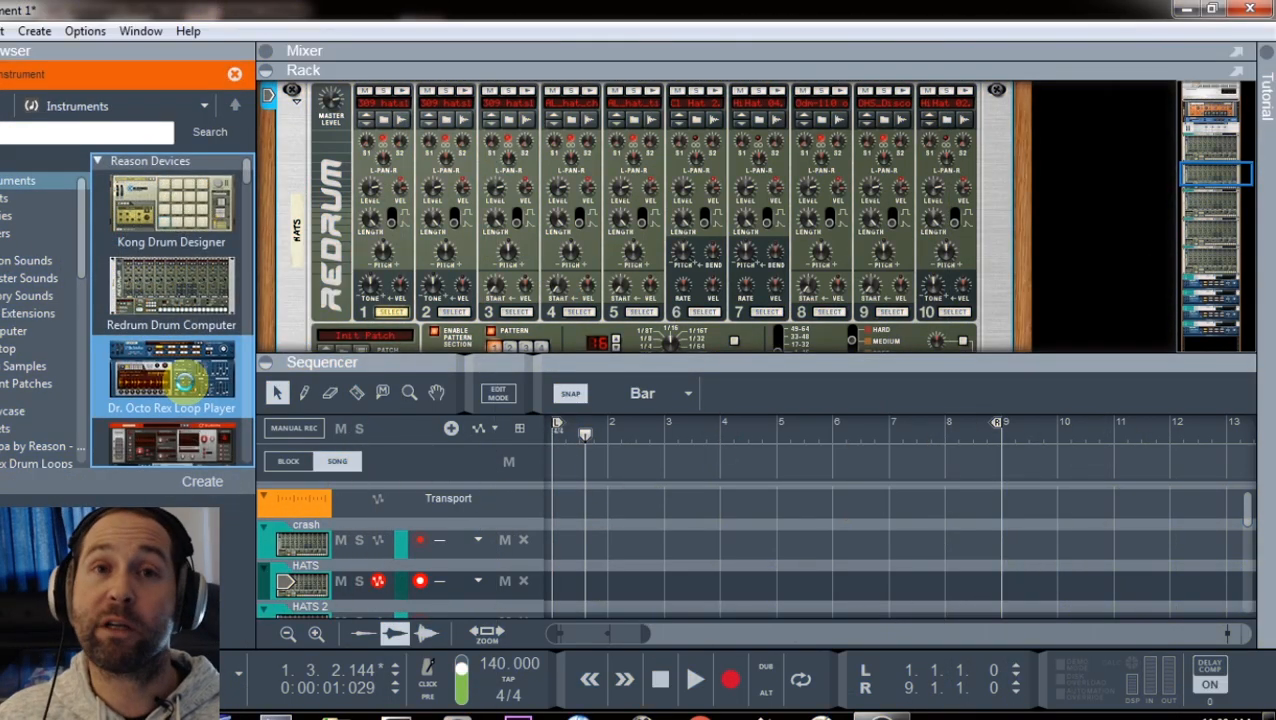
Create a Dr. Octo Rex Loop Player and load the Percussion | Tambourine 85 - 2 patch from the Percussion folder.
double_click(184, 380)
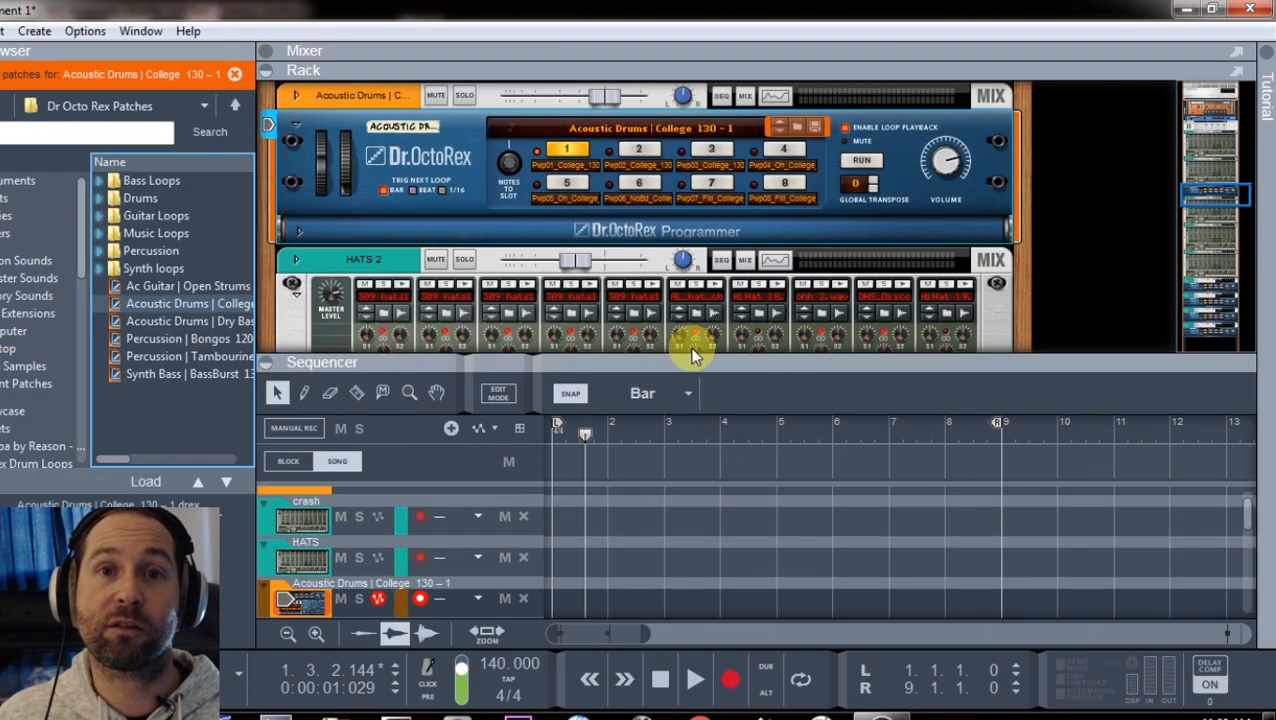
double_click(105, 251)
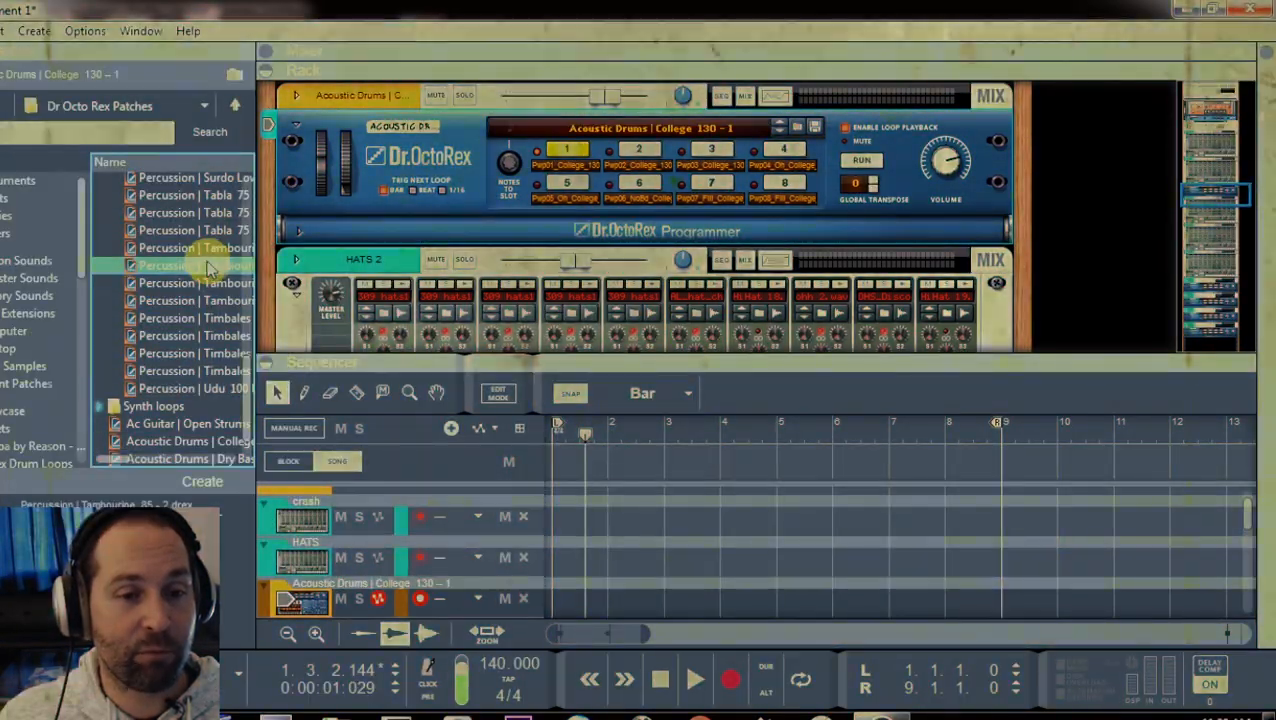
click(210, 283)
scroll(210, 288, up, 2)
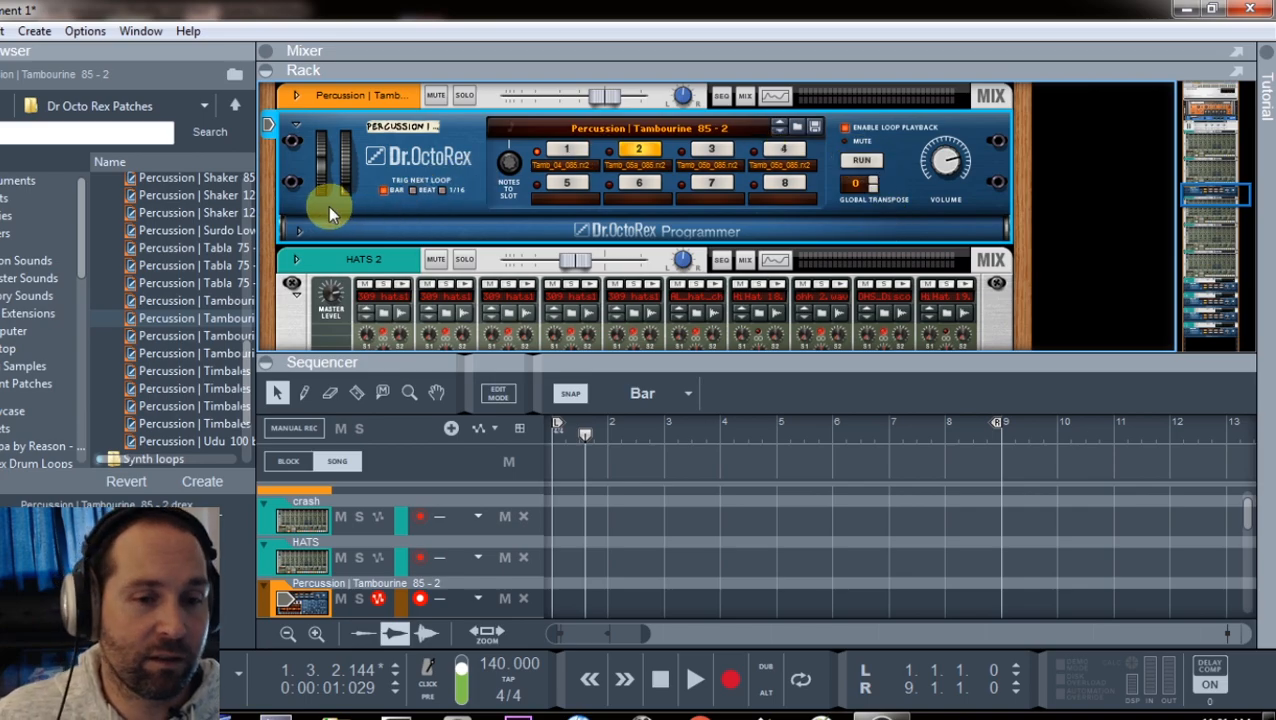
Unfold the tambourine player's programmer, set the oscillator octave to 5, shorten the amp envelope decay and raise the LFO amount.
click(298, 233)
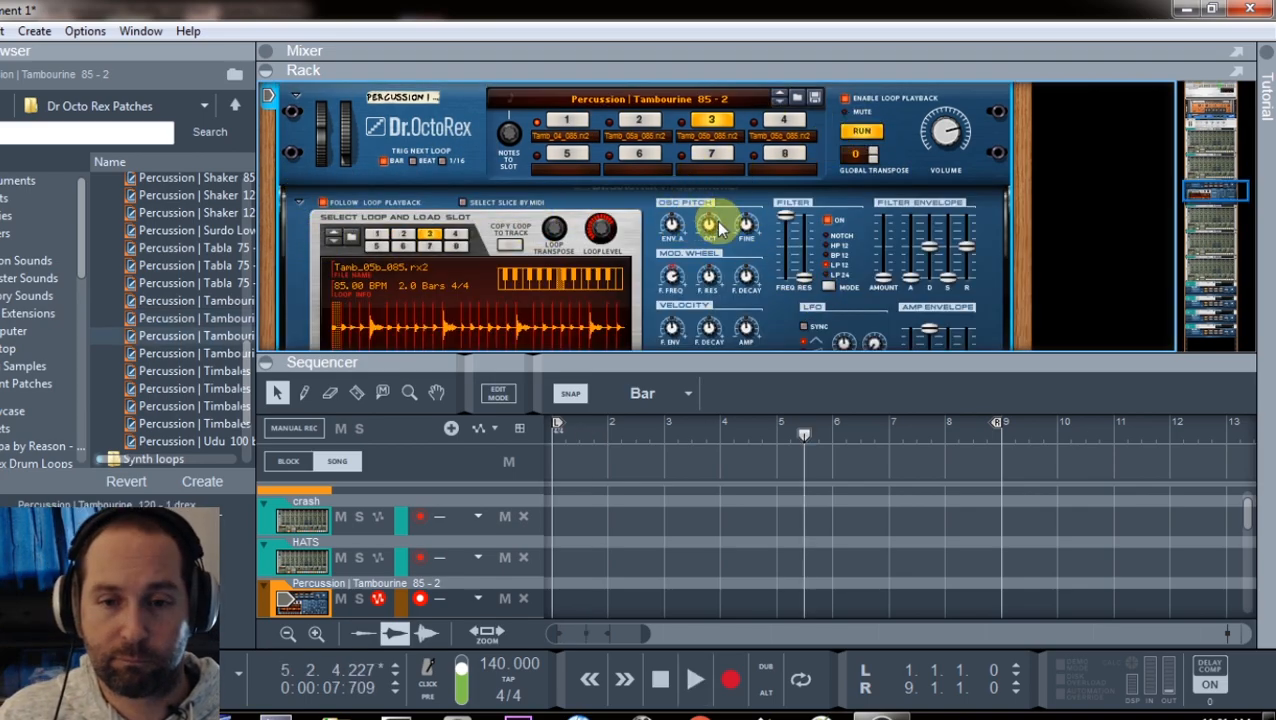
drag(711, 228, 713, 235)
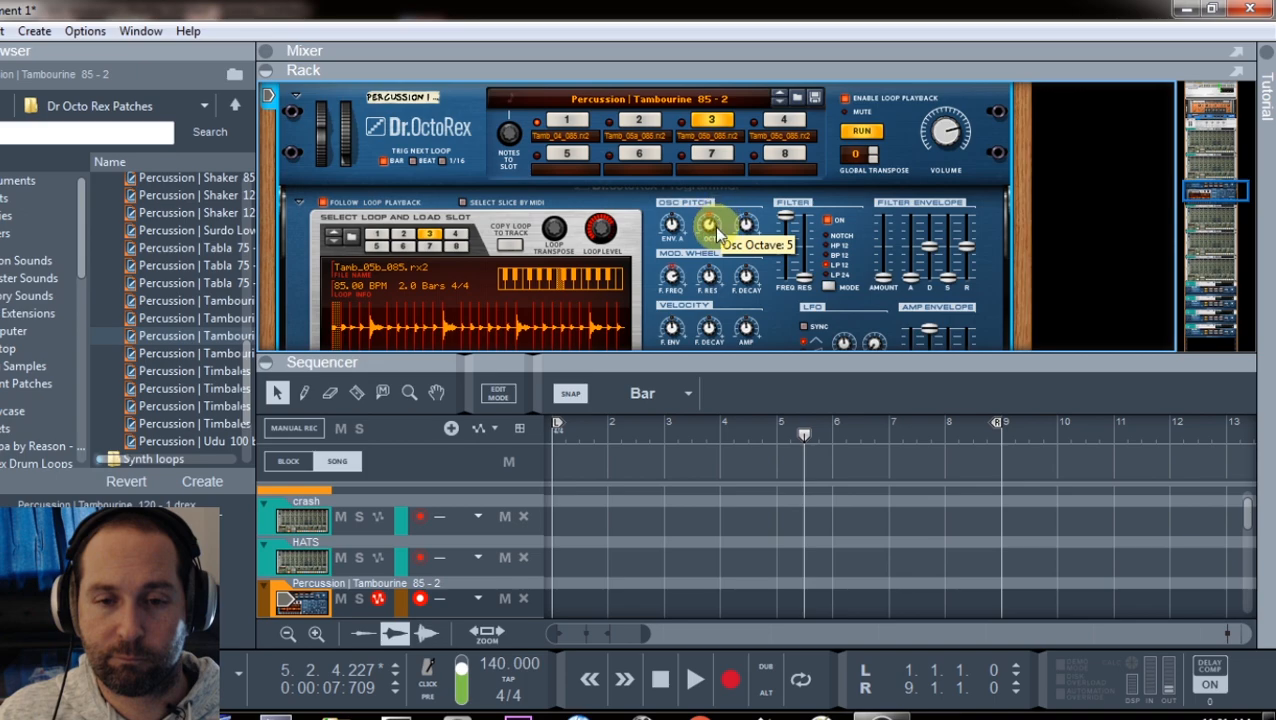
scroll(878, 203, down, 1)
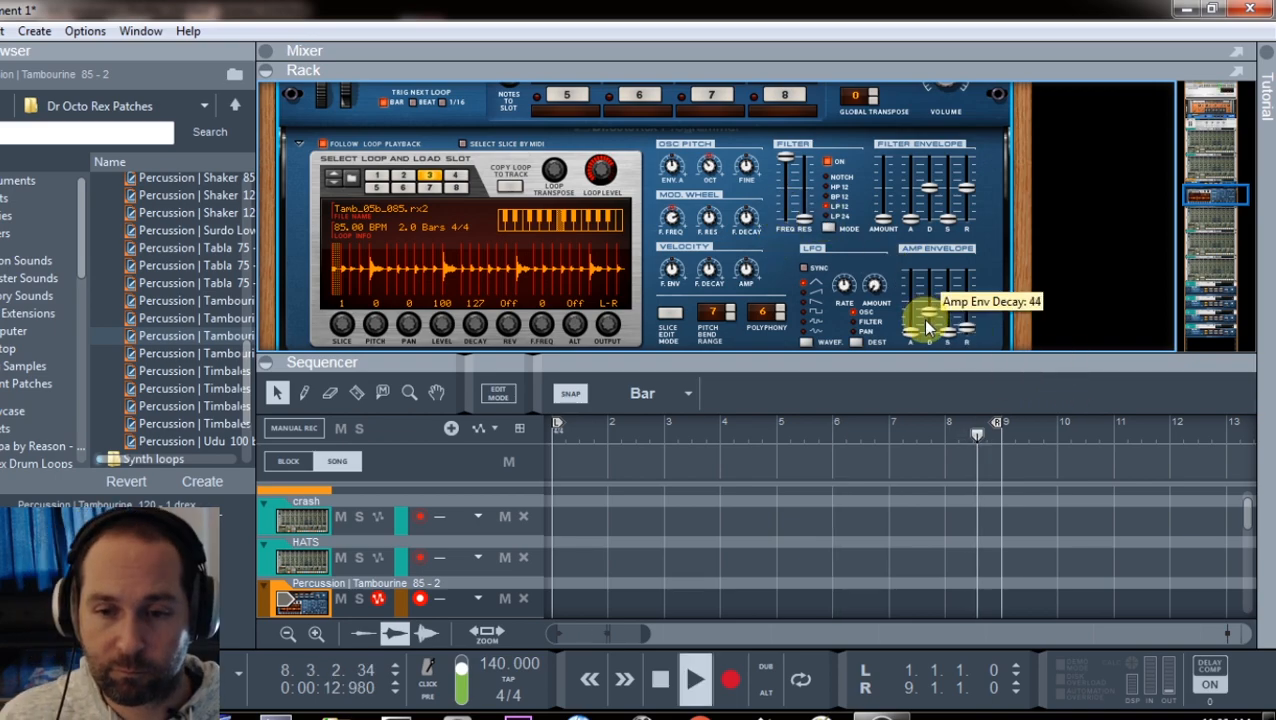
drag(927, 327, 927, 334)
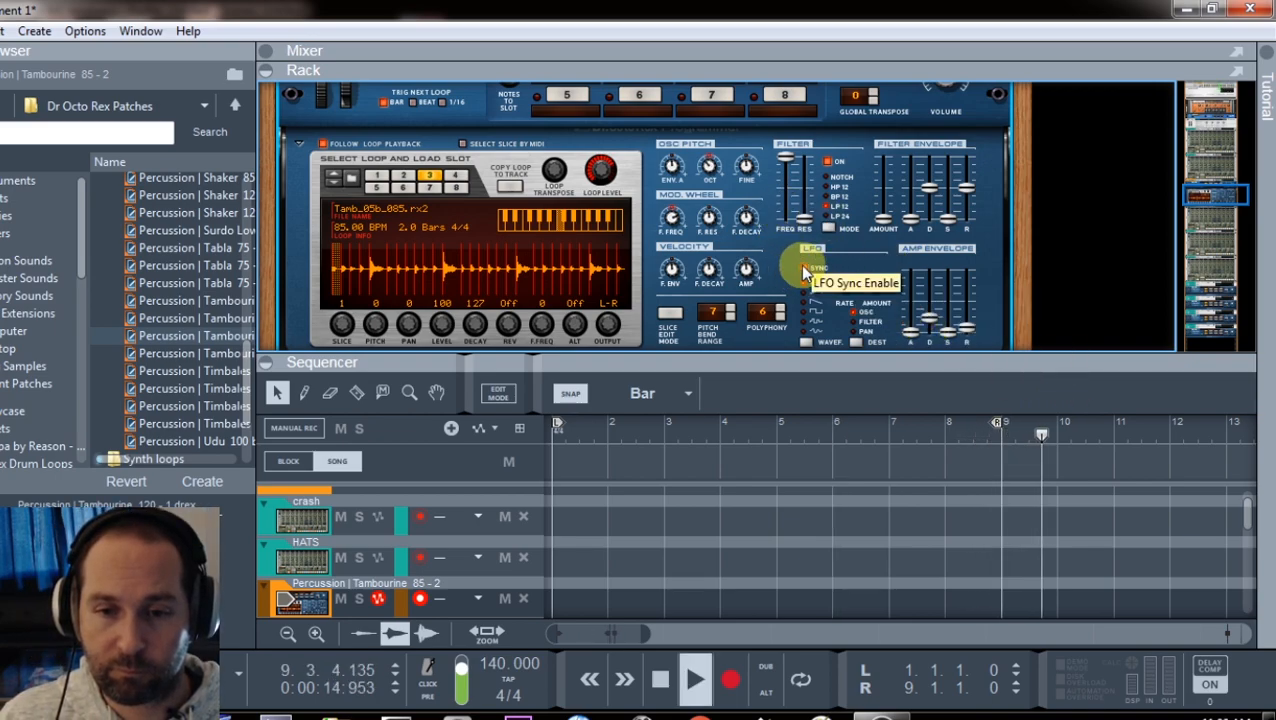
drag(875, 288, 891, 163)
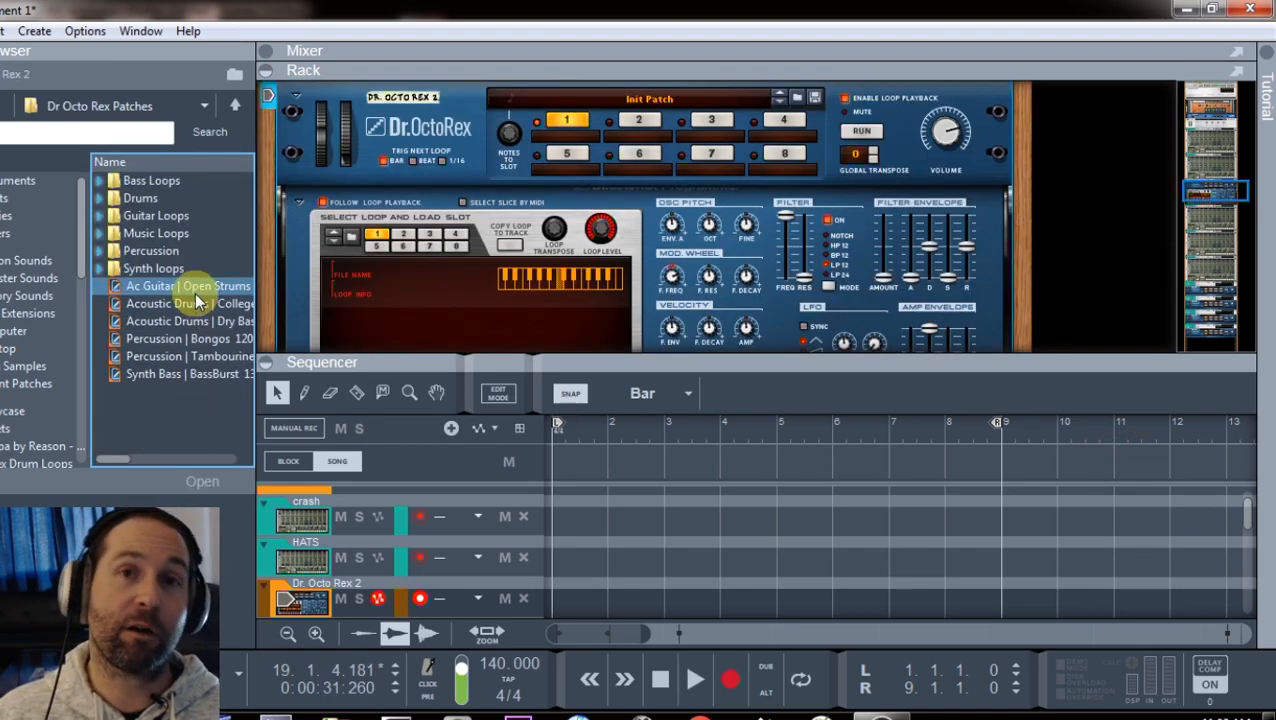
Load the Acoustic Drums | Ring Snare Dry 92 - 2 patch from the Metal acoustic drums folder and choose loop slot 5.
click(195, 258)
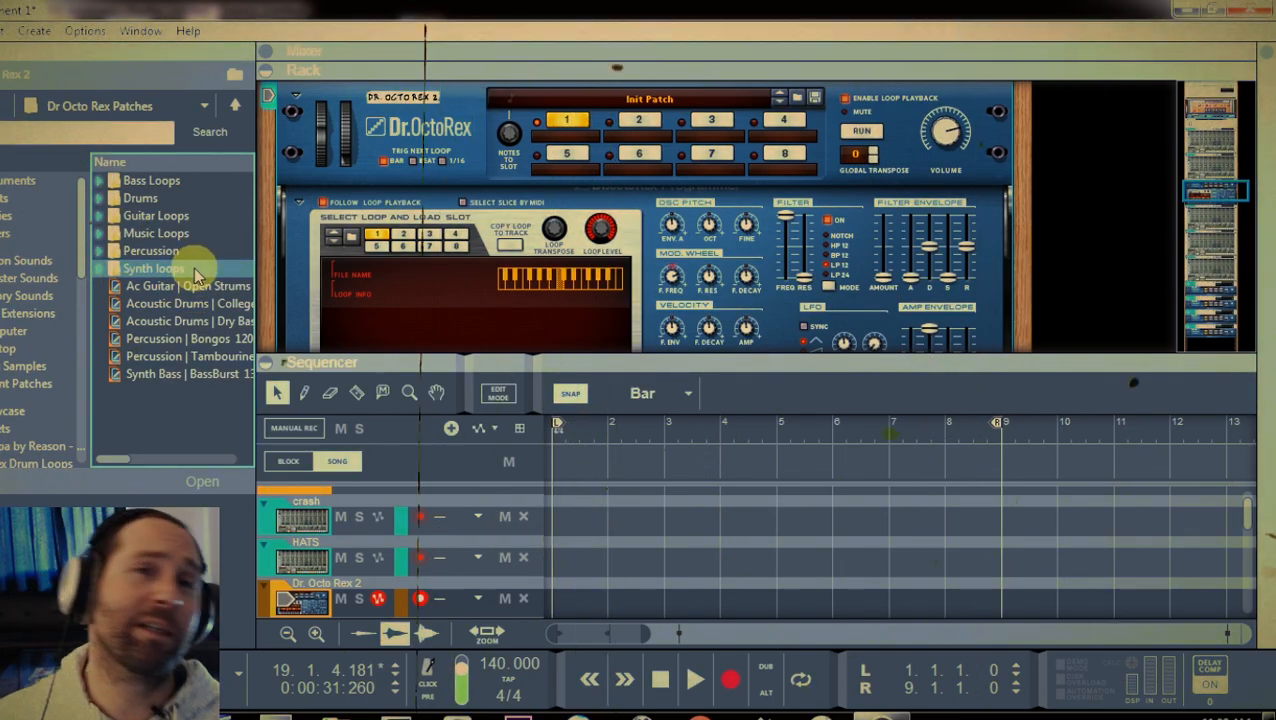
click(104, 200)
click(108, 217)
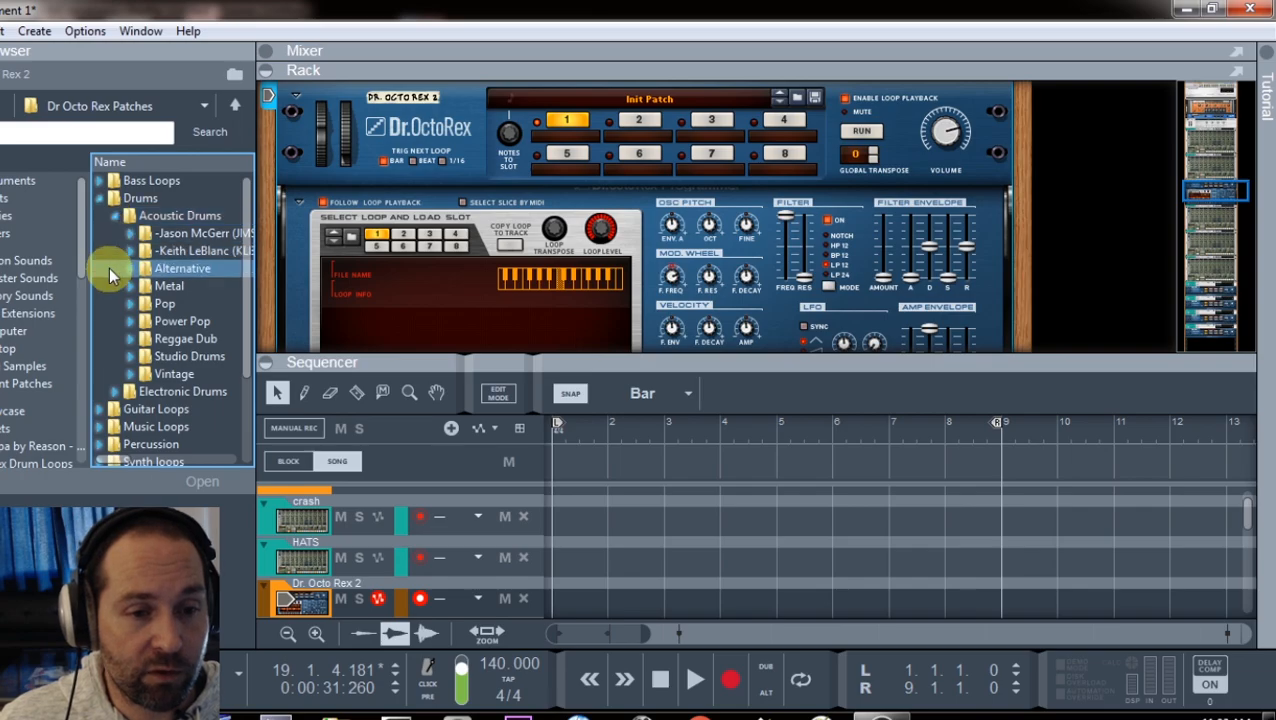
click(130, 287)
drag(191, 371, 655, 238)
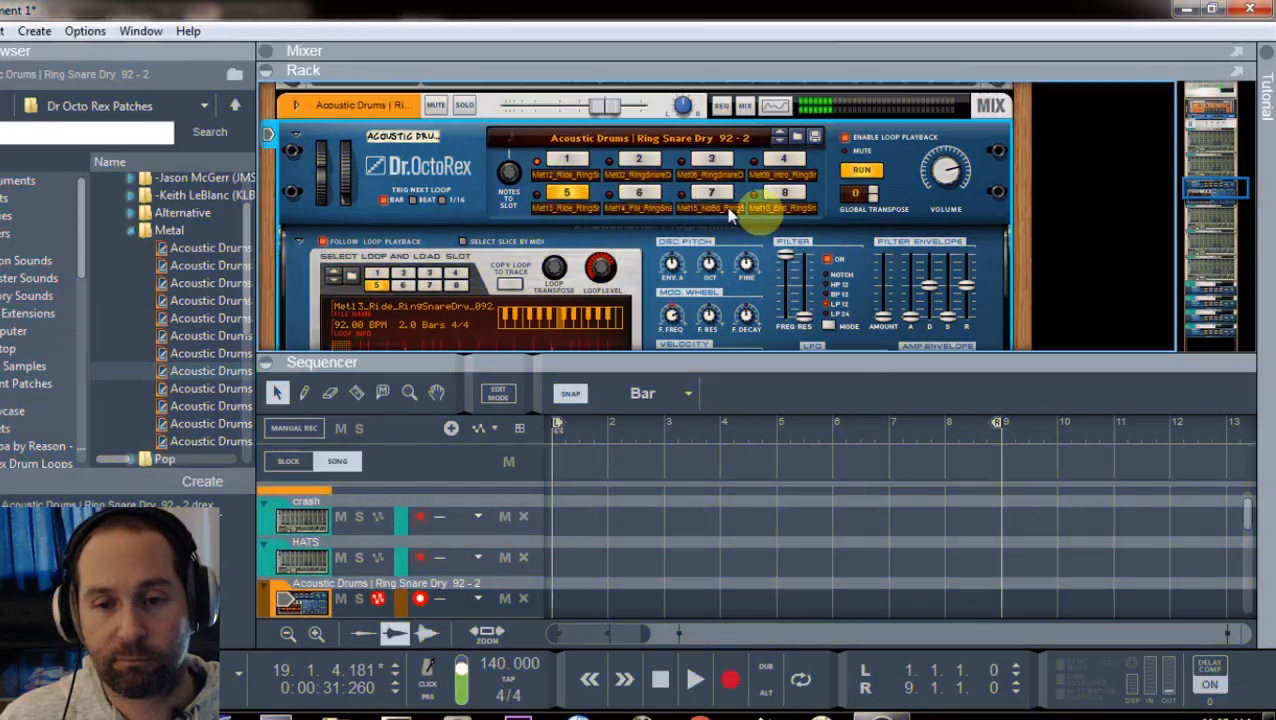
Audition the drum loop while lowering the filter frequency and switching the filter mode to BP 12.
scroll(849, 241, down, 1)
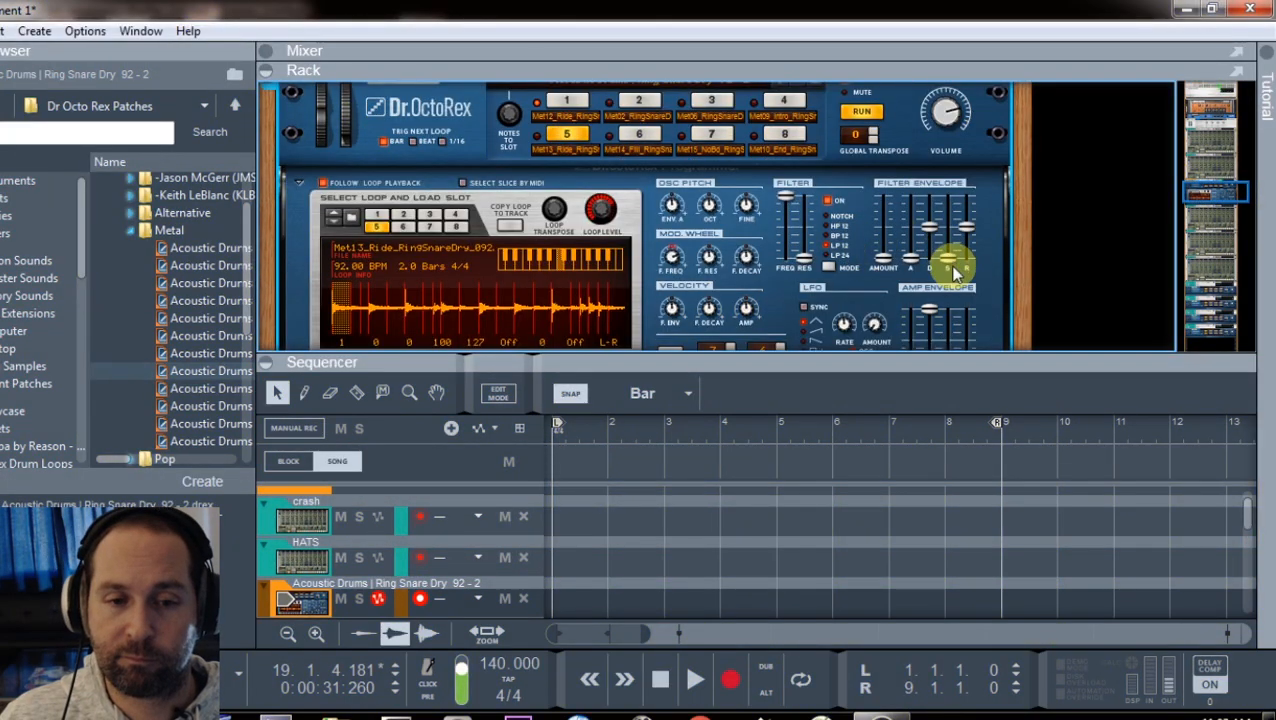
key(space)
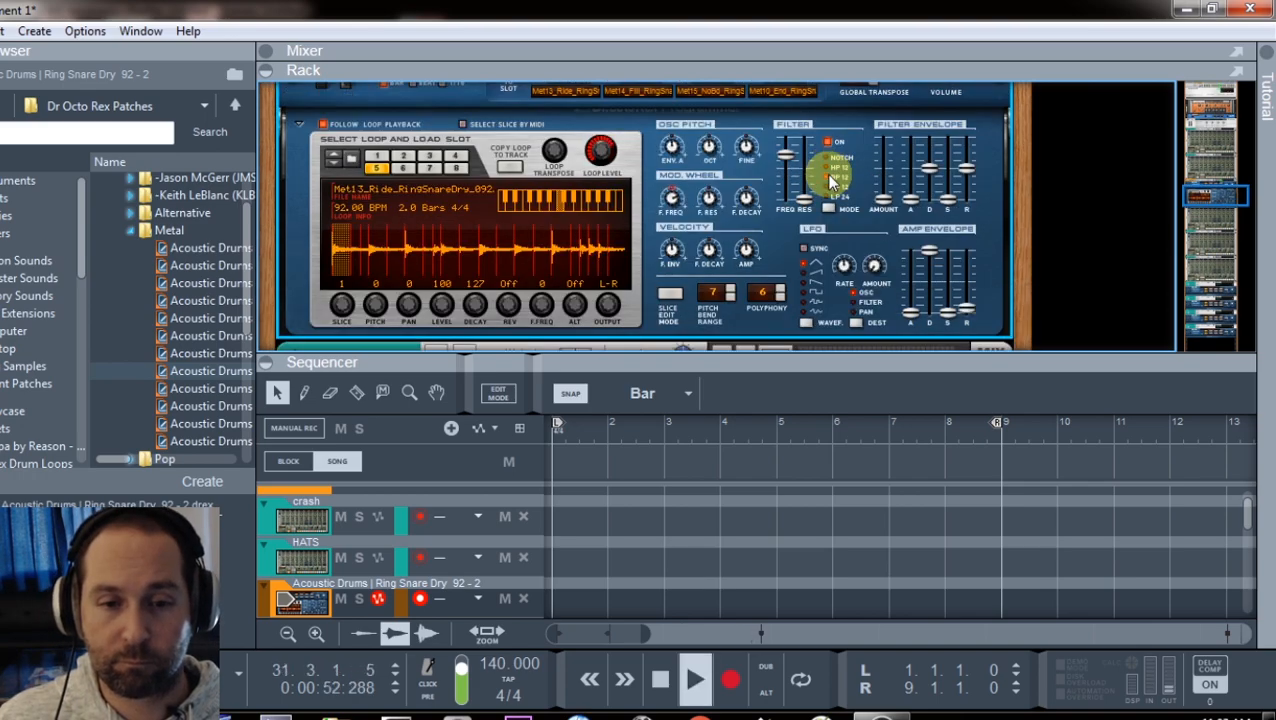
key(space)
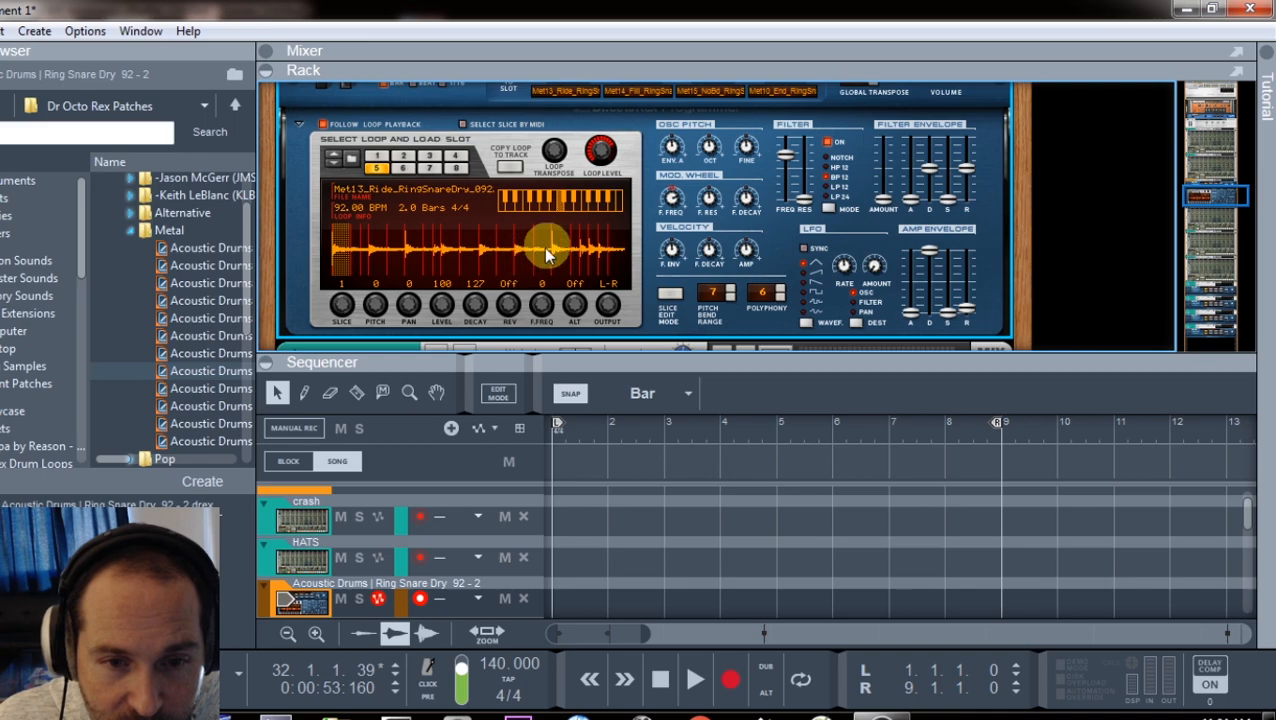
Set the levels of slices 6 and 1 in the drum loop to 0 and audition the result.
click(410, 248)
drag(443, 311, 455, 385)
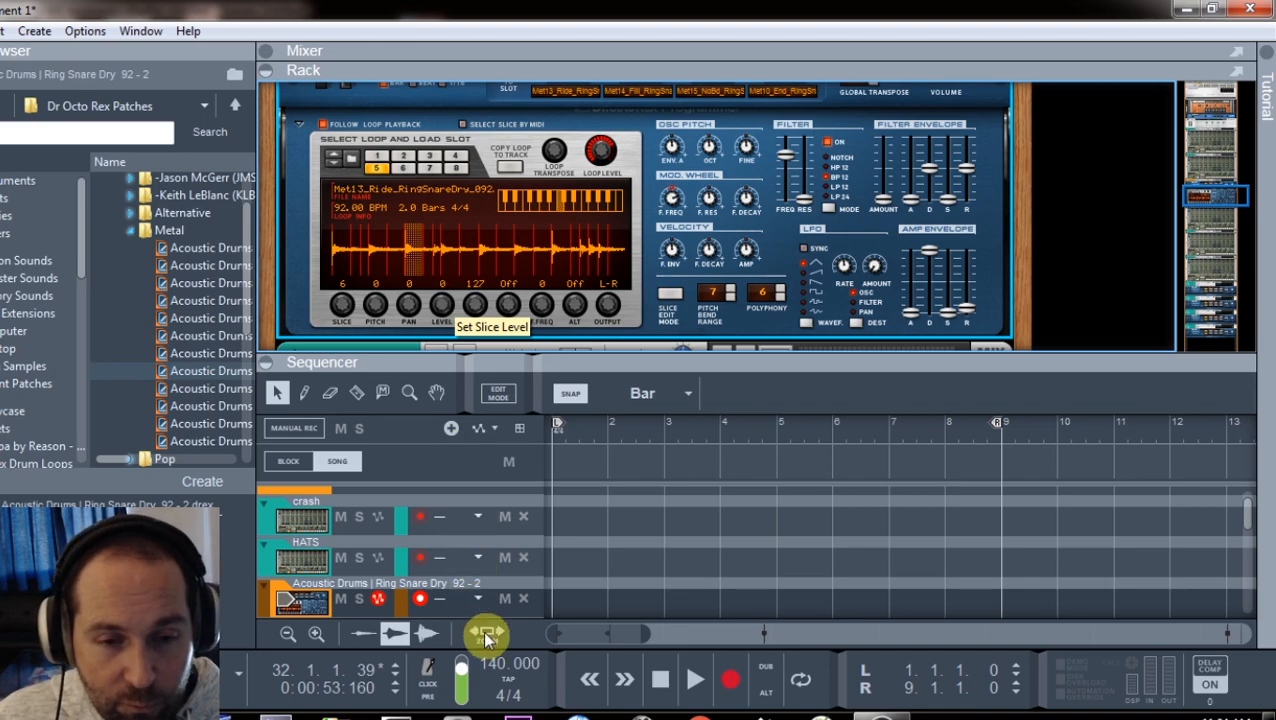
click(337, 262)
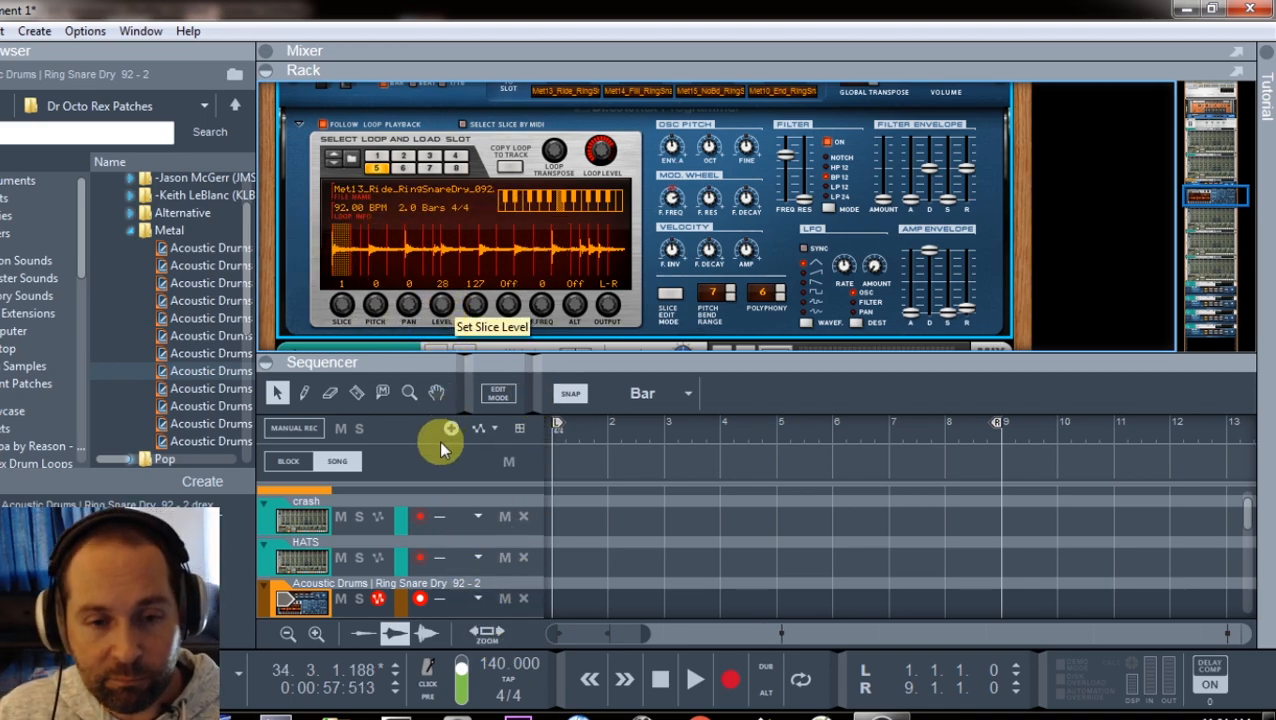
drag(441, 446, 441, 504)
key(space)
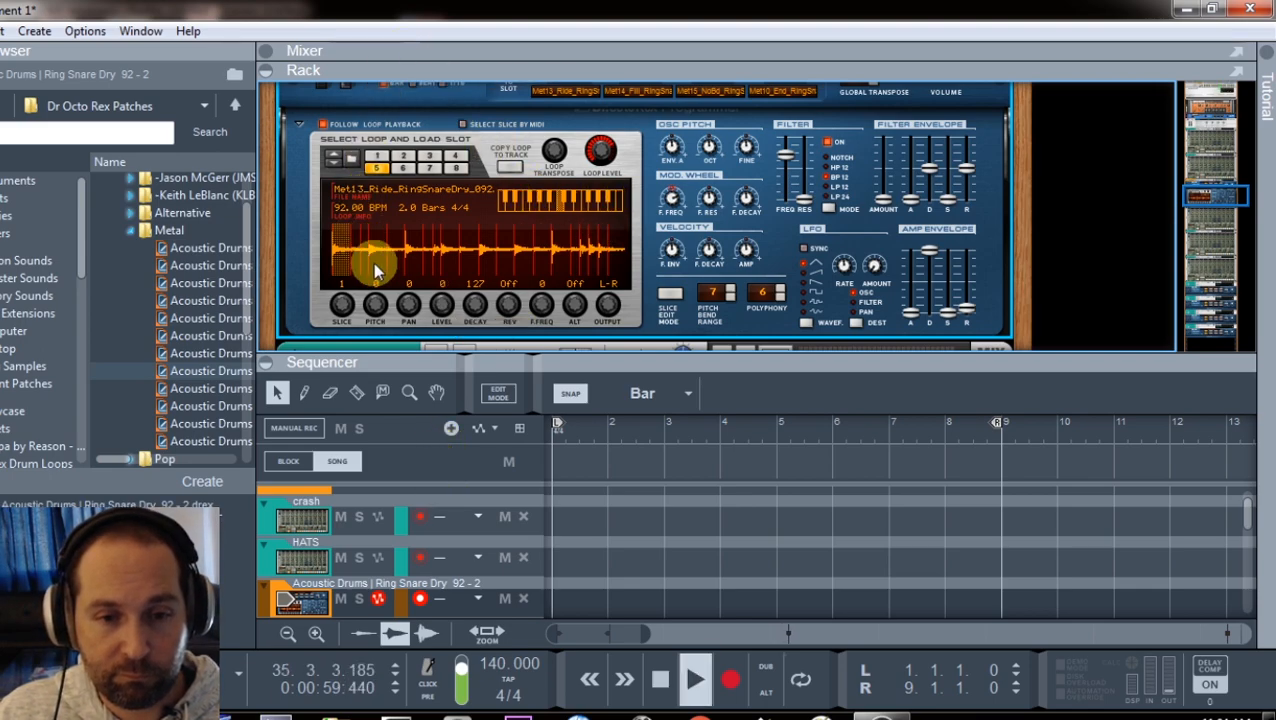
key(space)
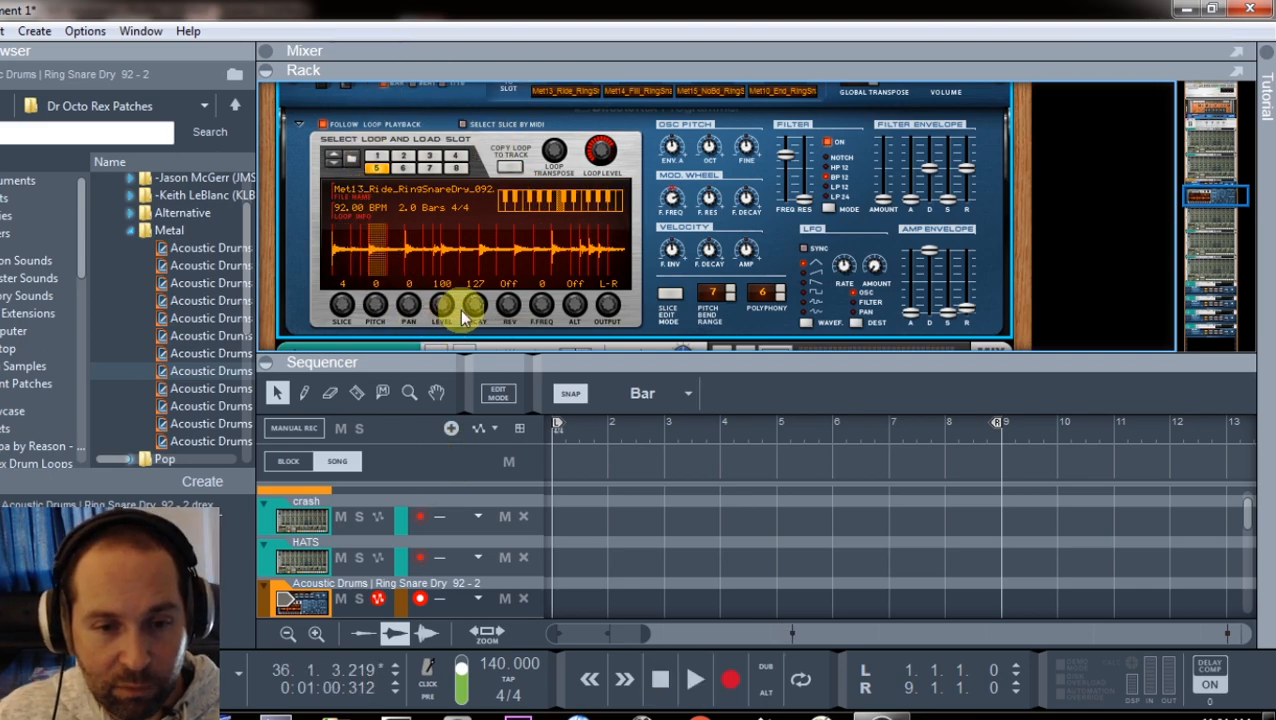
Set the levels of slices 4 and 9 in the drum loop to 0 and audition the result.
drag(442, 302, 507, 563)
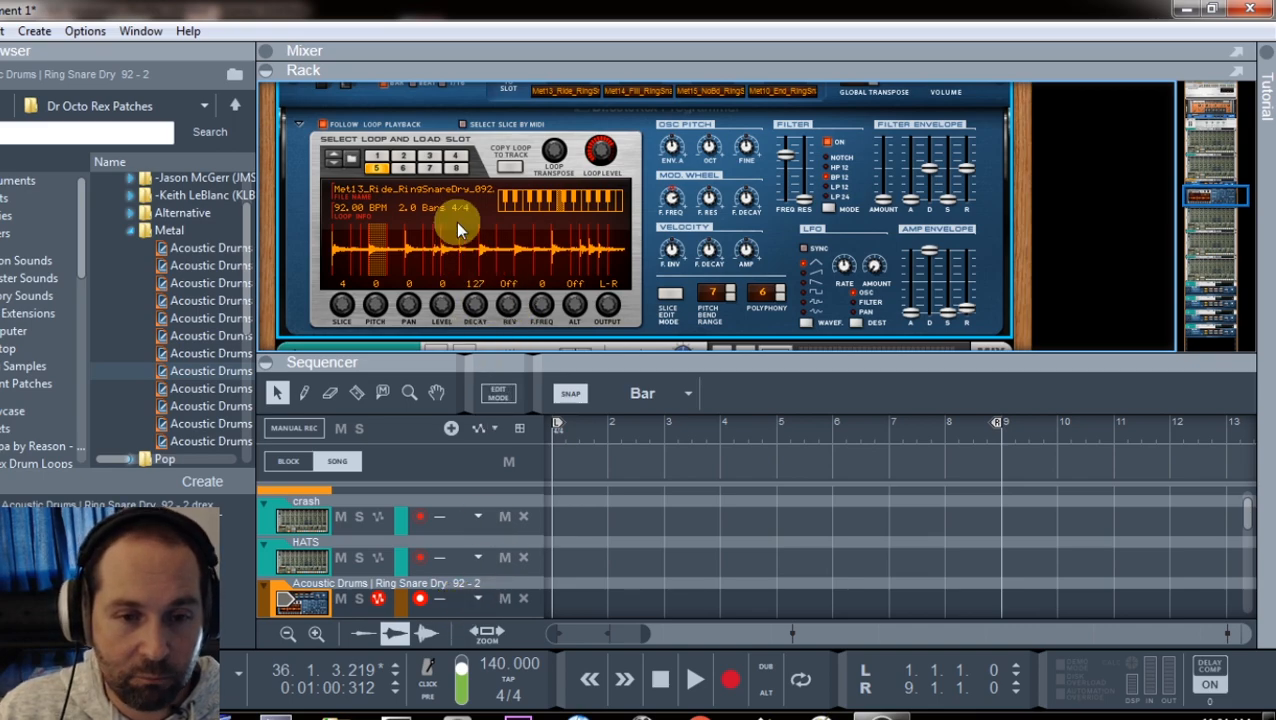
key(space)
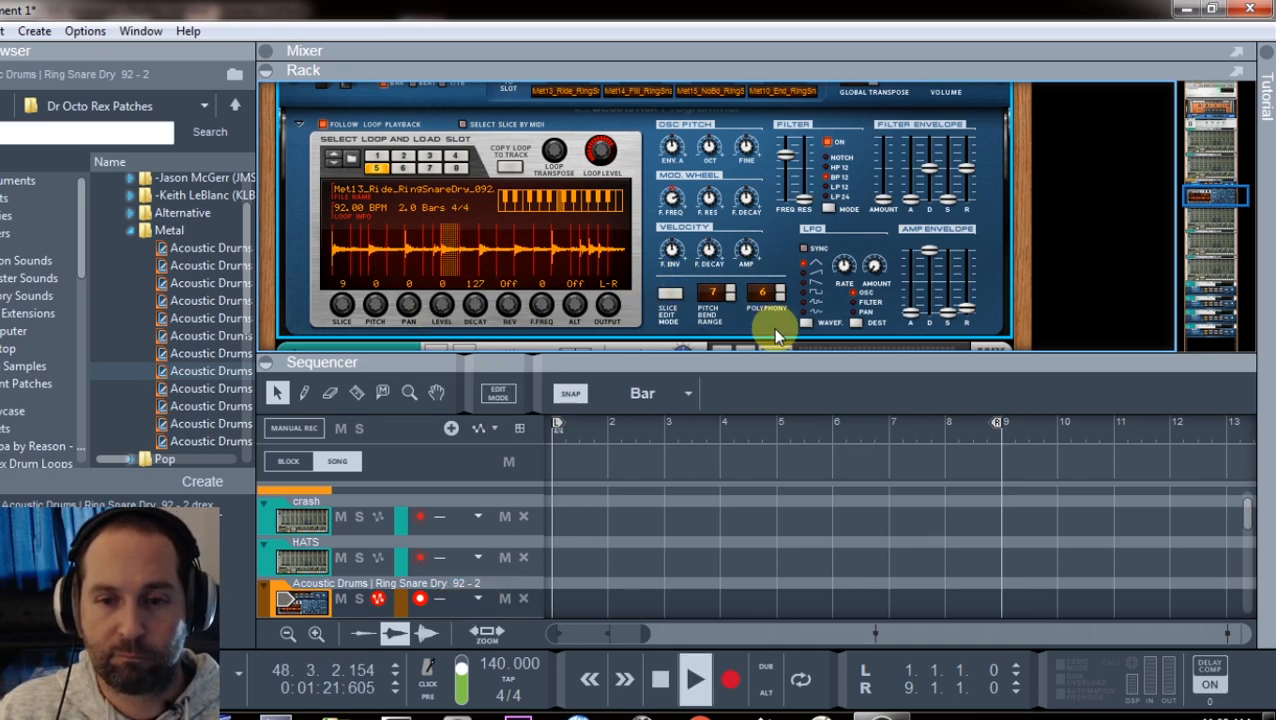
key(space)
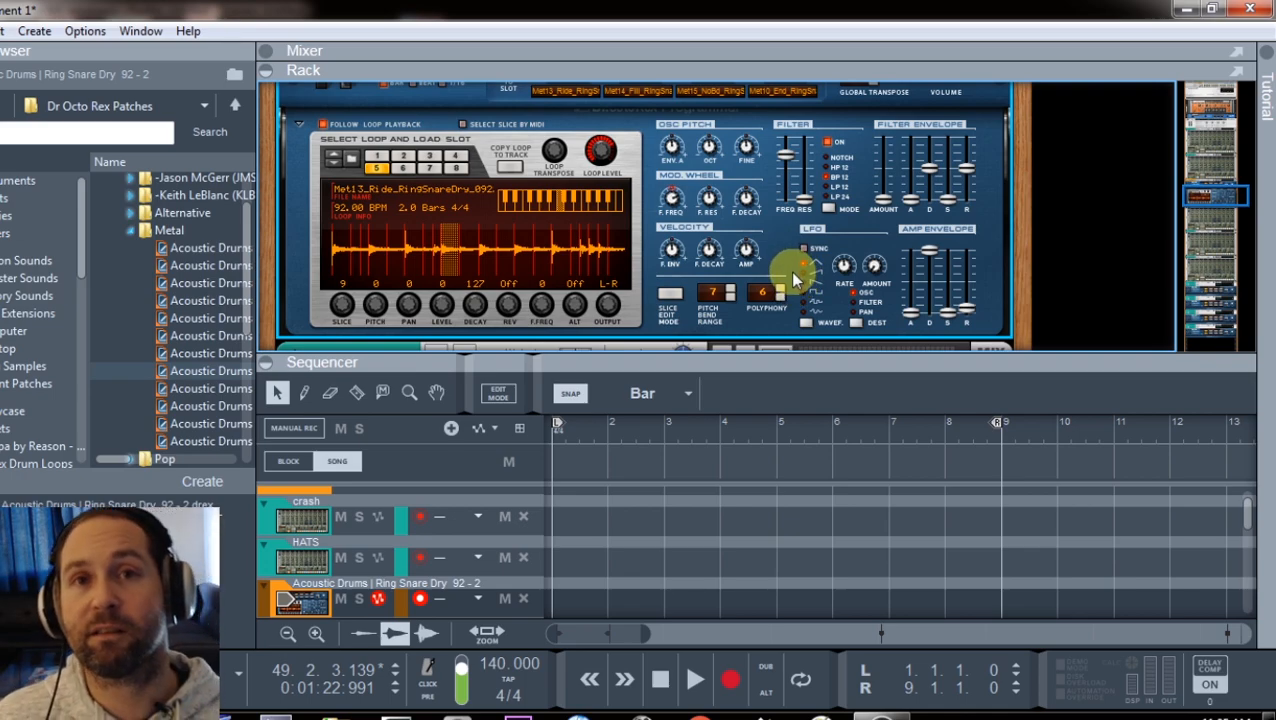
Audition the loop while enabling LFO sync and routing the LFO to the filter.
key(space)
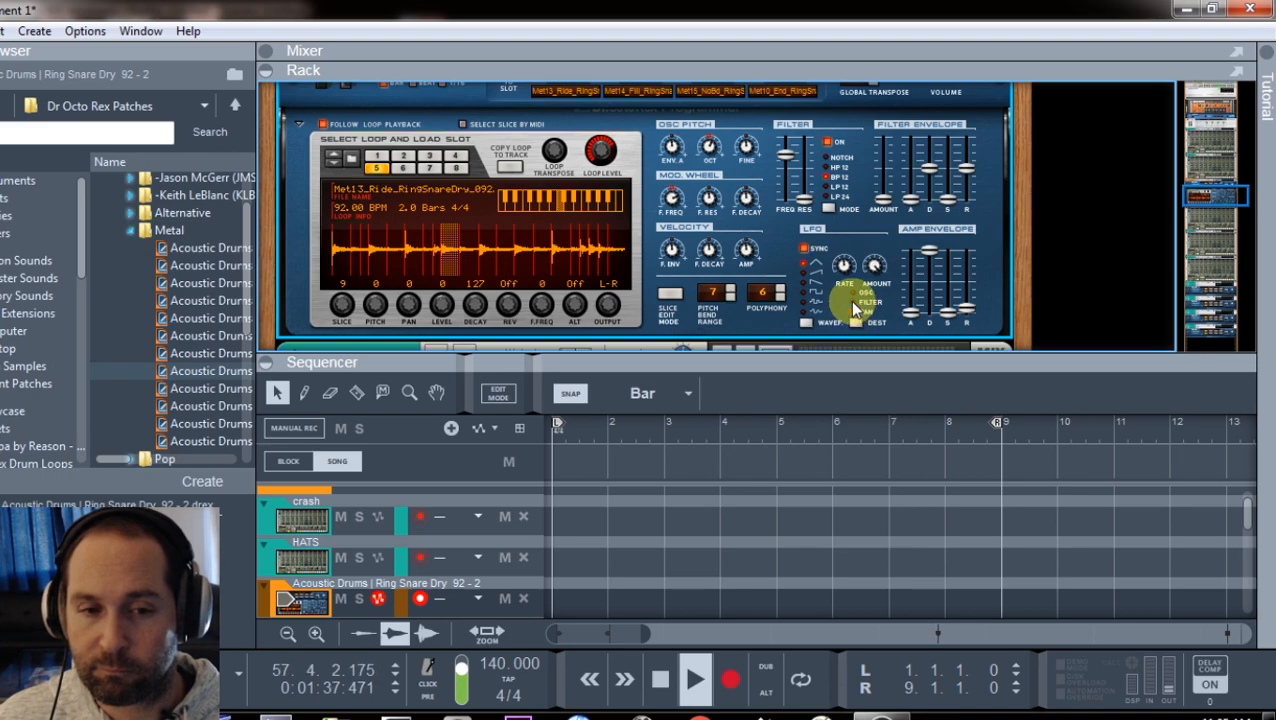
key(space)
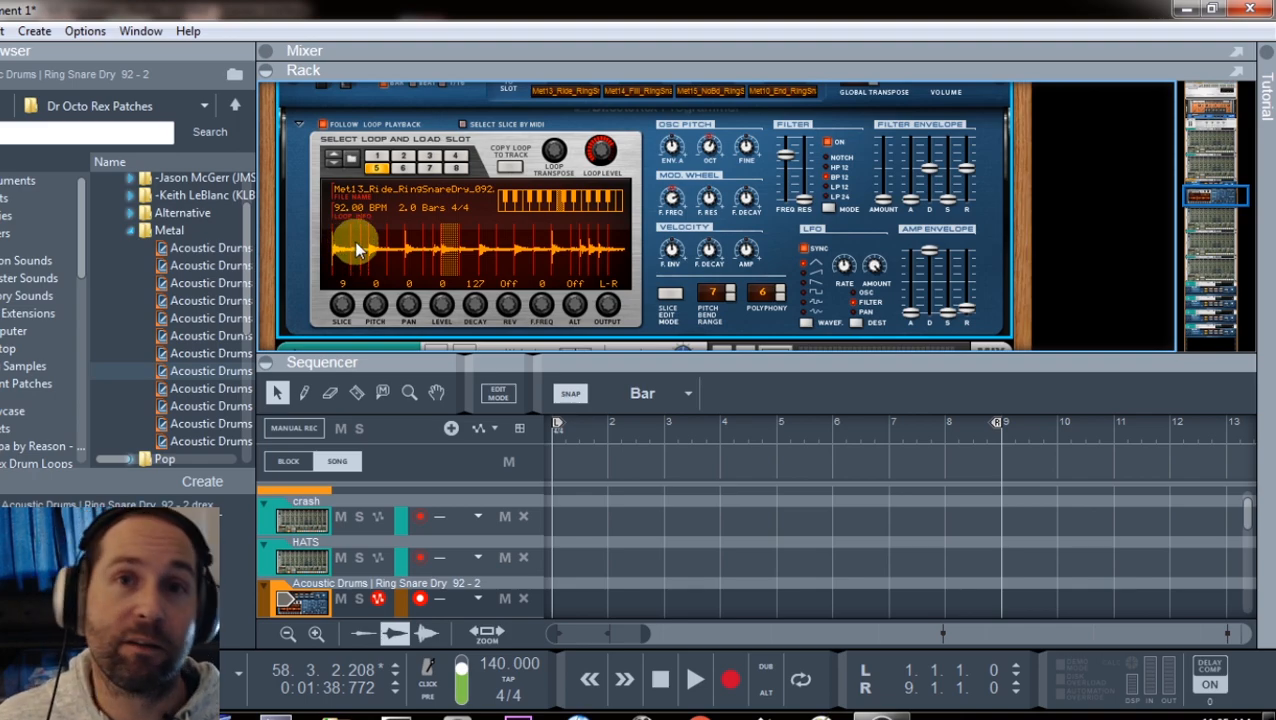
Duplicate the Ring Snare Dry loop player with its track and run the copy's loop.
key(ctrl+d)
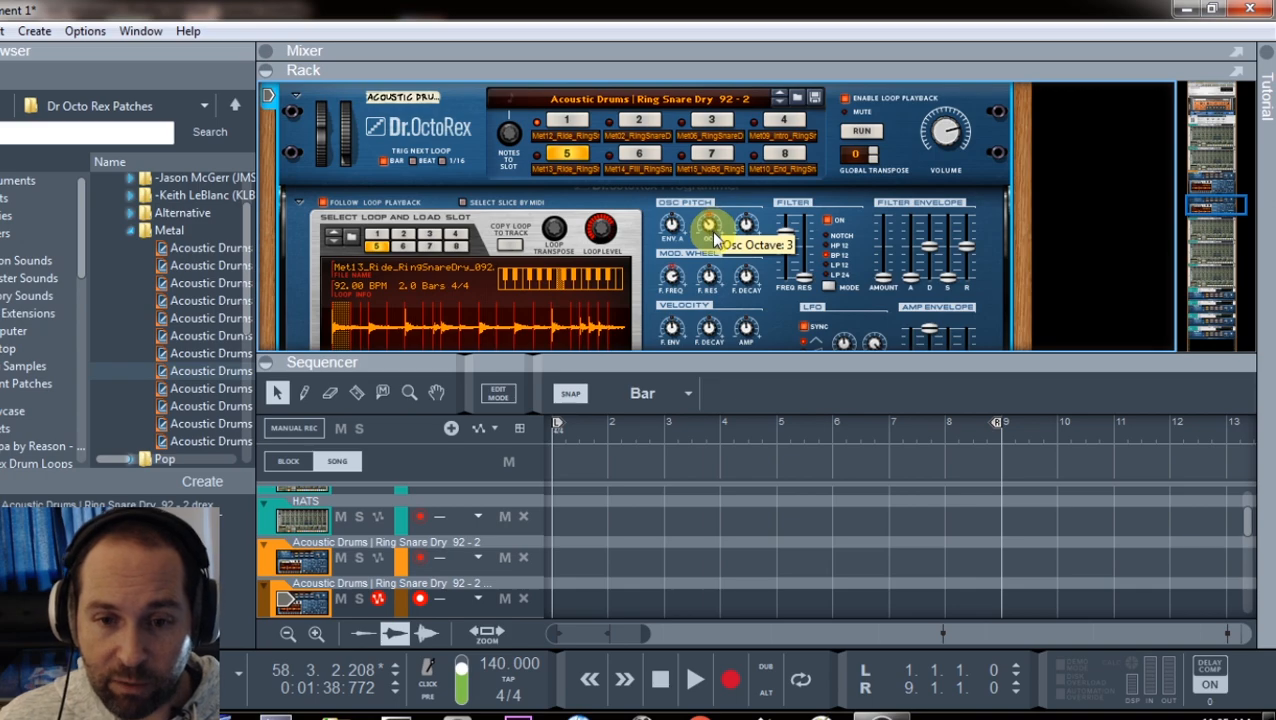
click(861, 130)
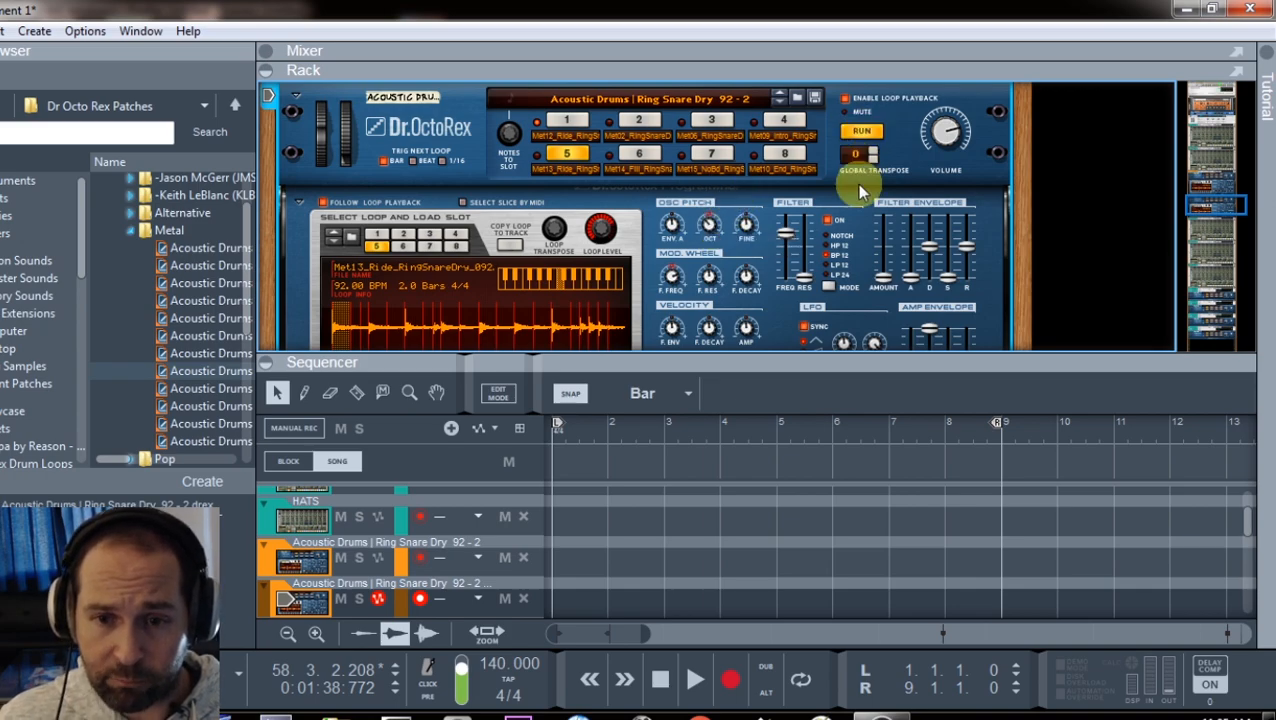
Set the duplicated player's LFO rate to 7/4 and its LFO destination to Pan.
scroll(790, 225, down, 3)
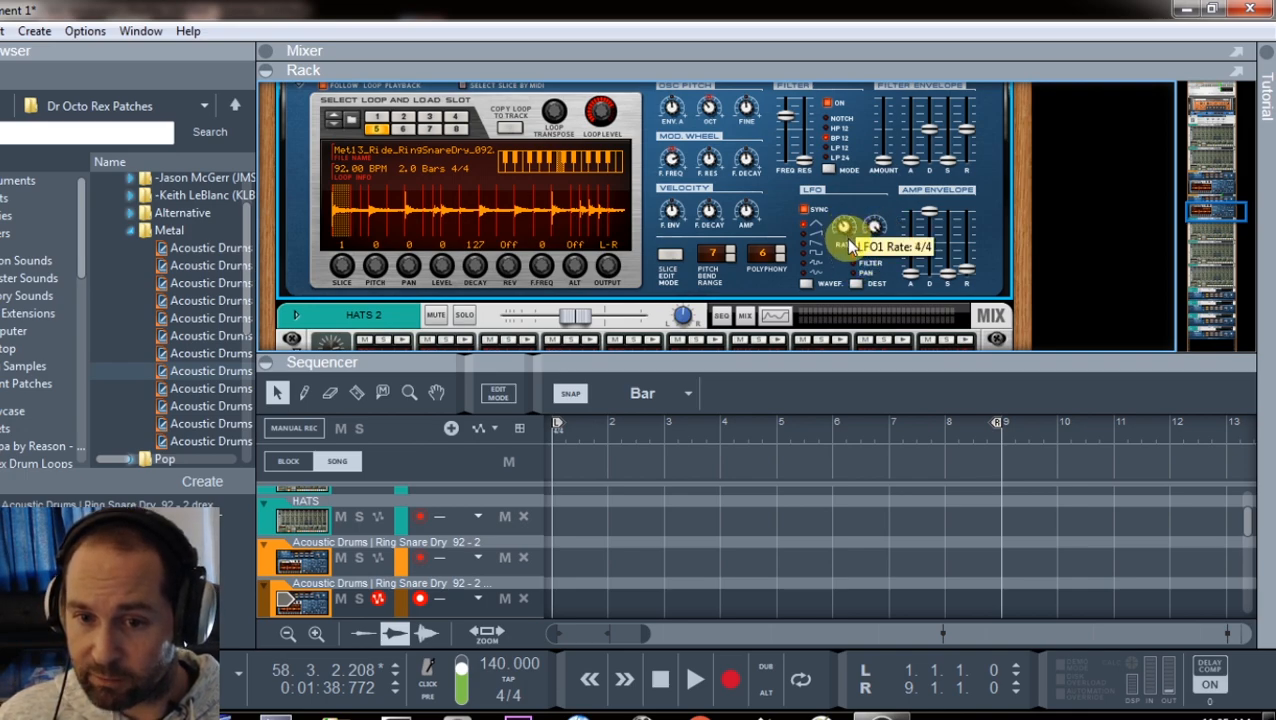
drag(846, 245, 847, 248)
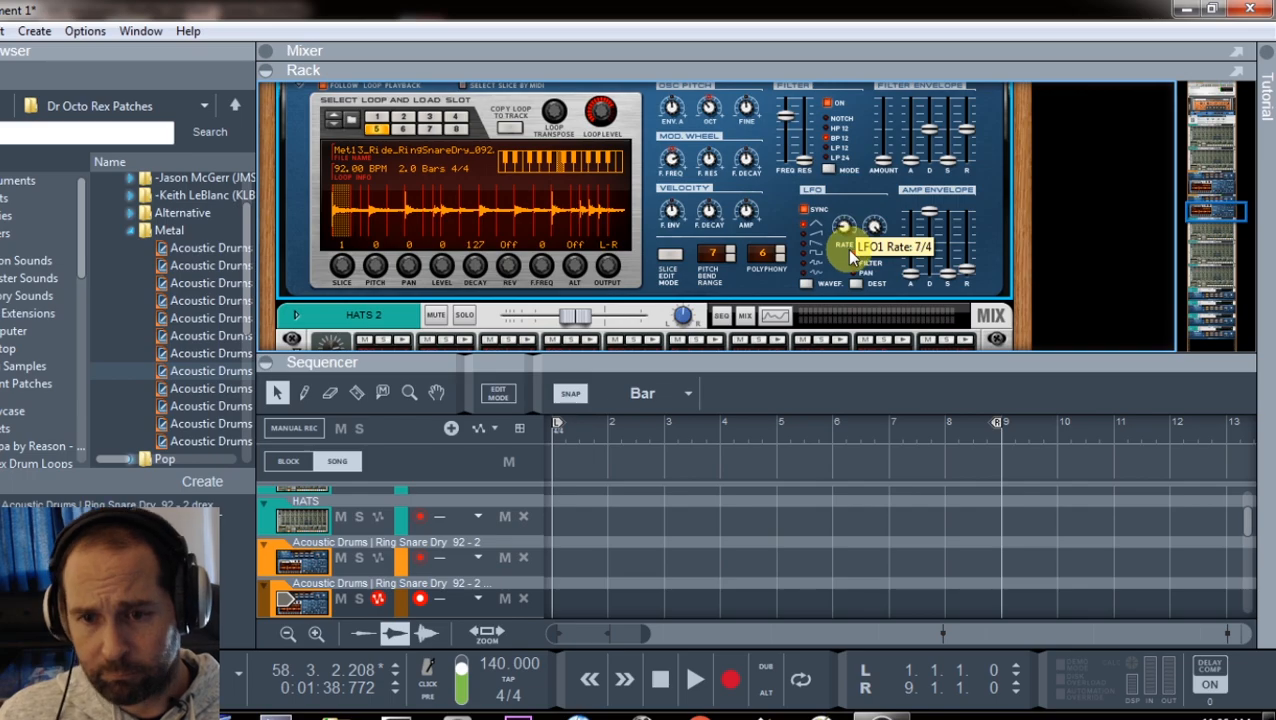
click(854, 273)
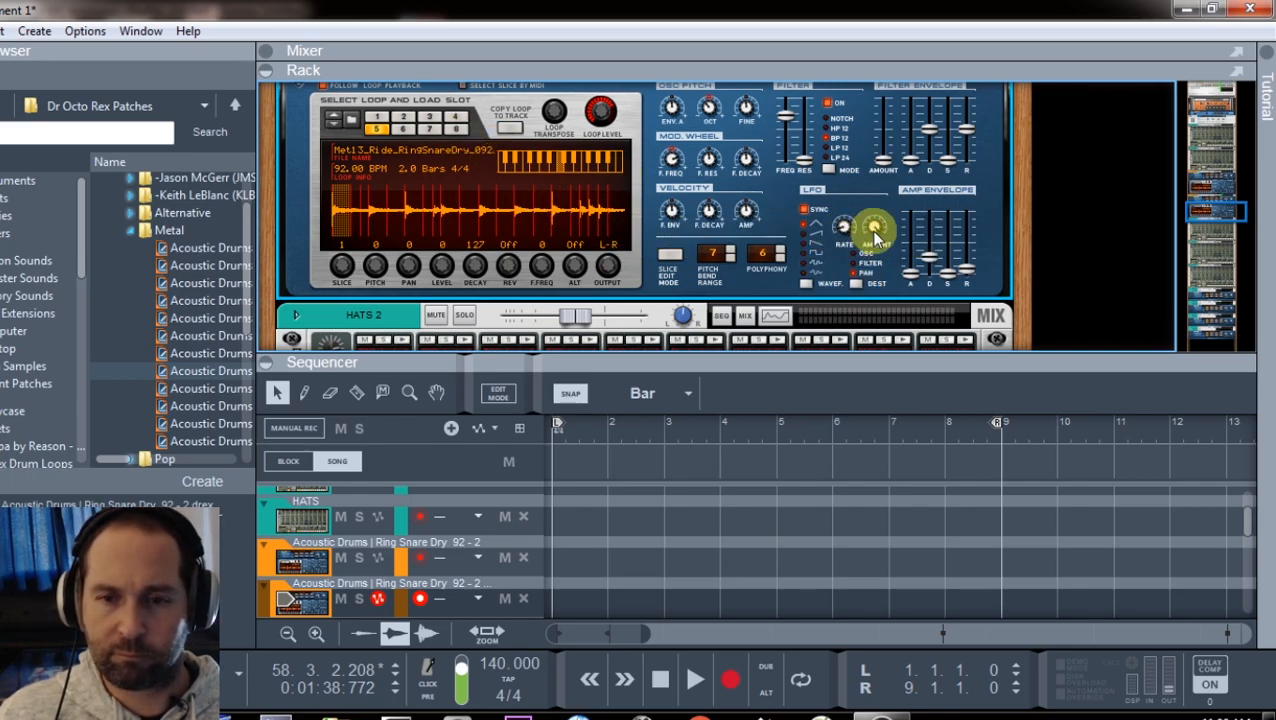
Run the original Ring Snare Dry player's loop and add a Scream 4 Distortion effect to that player.
scroll(869, 233, up, 3)
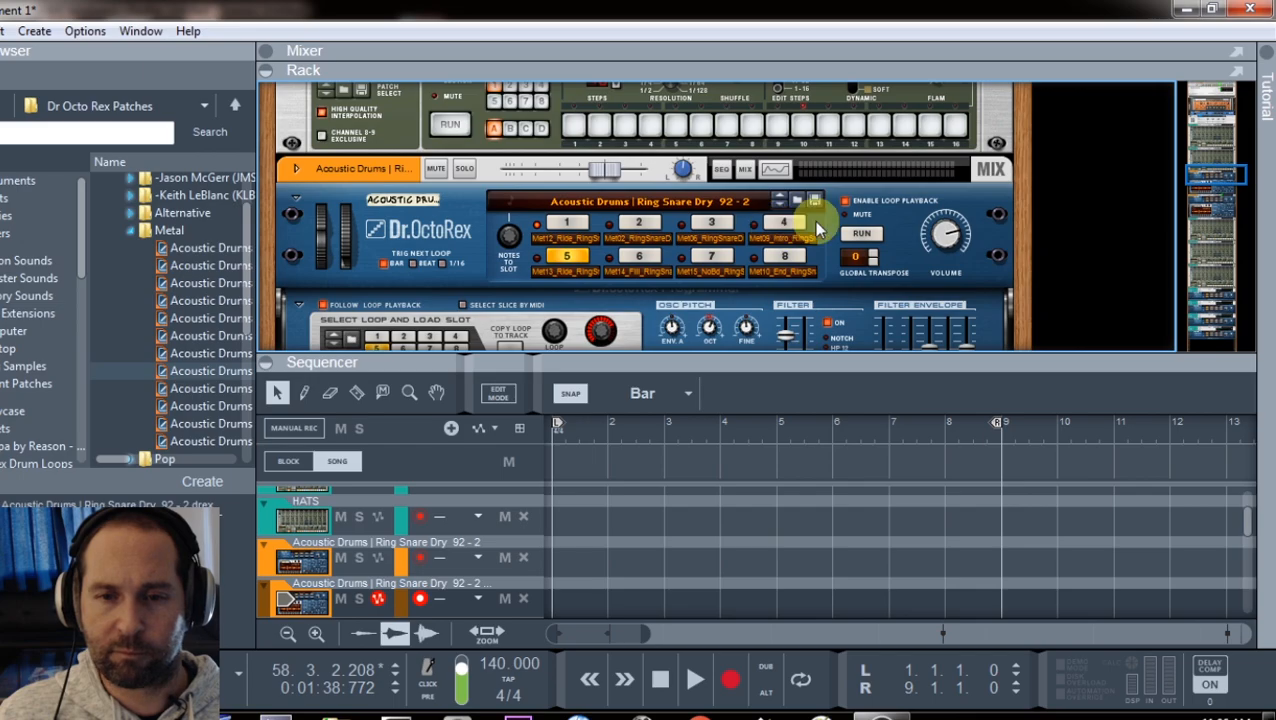
click(880, 236)
scroll(887, 232, down, 3)
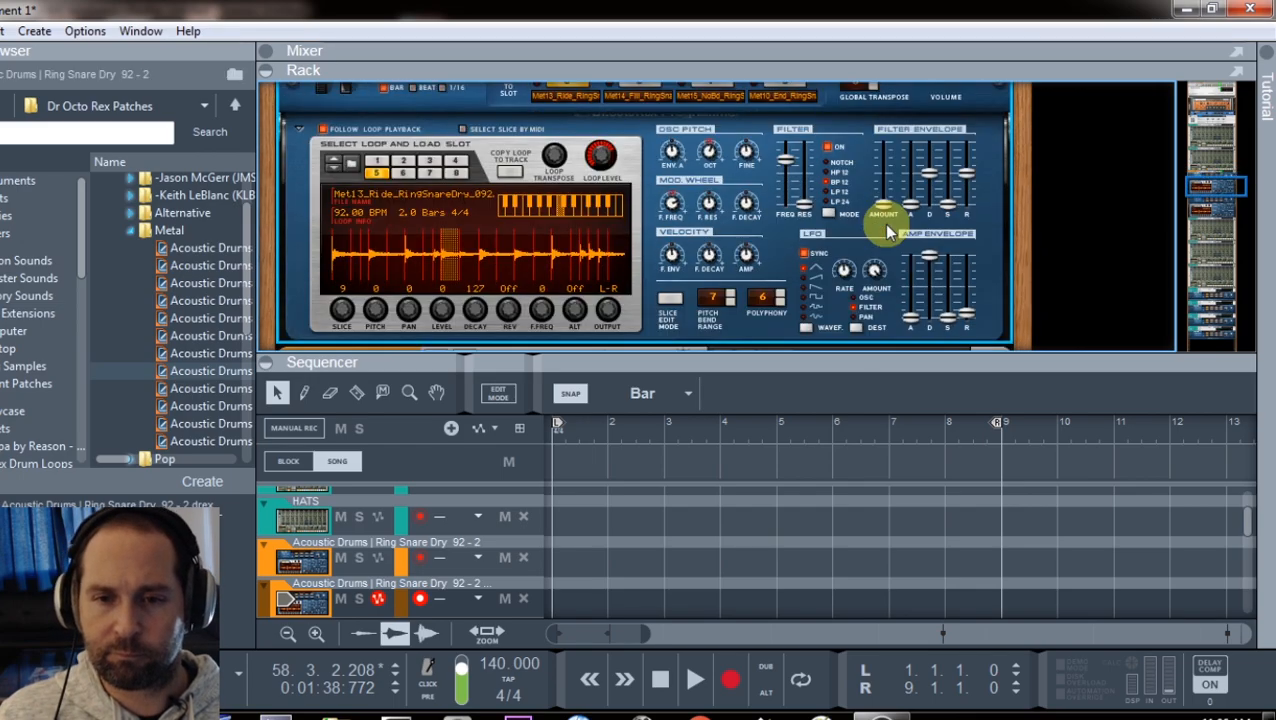
right_click(308, 192)
mouse_move(365, 245)
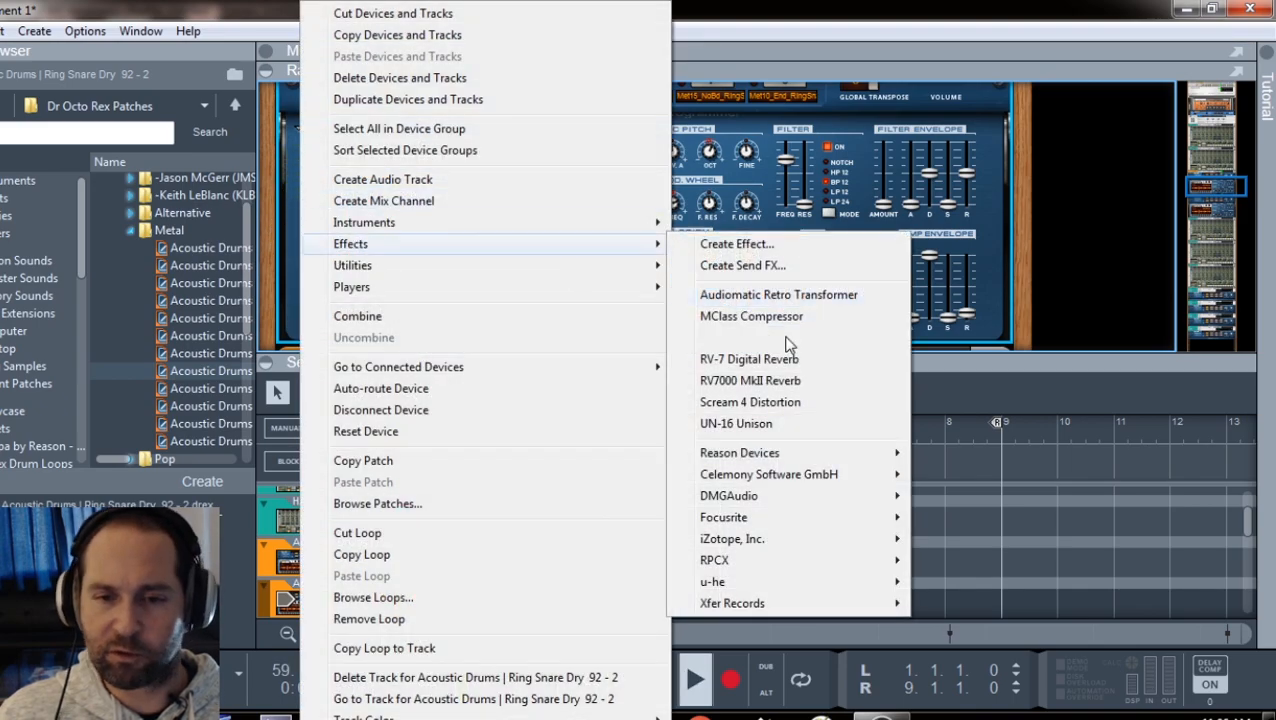
click(750, 402)
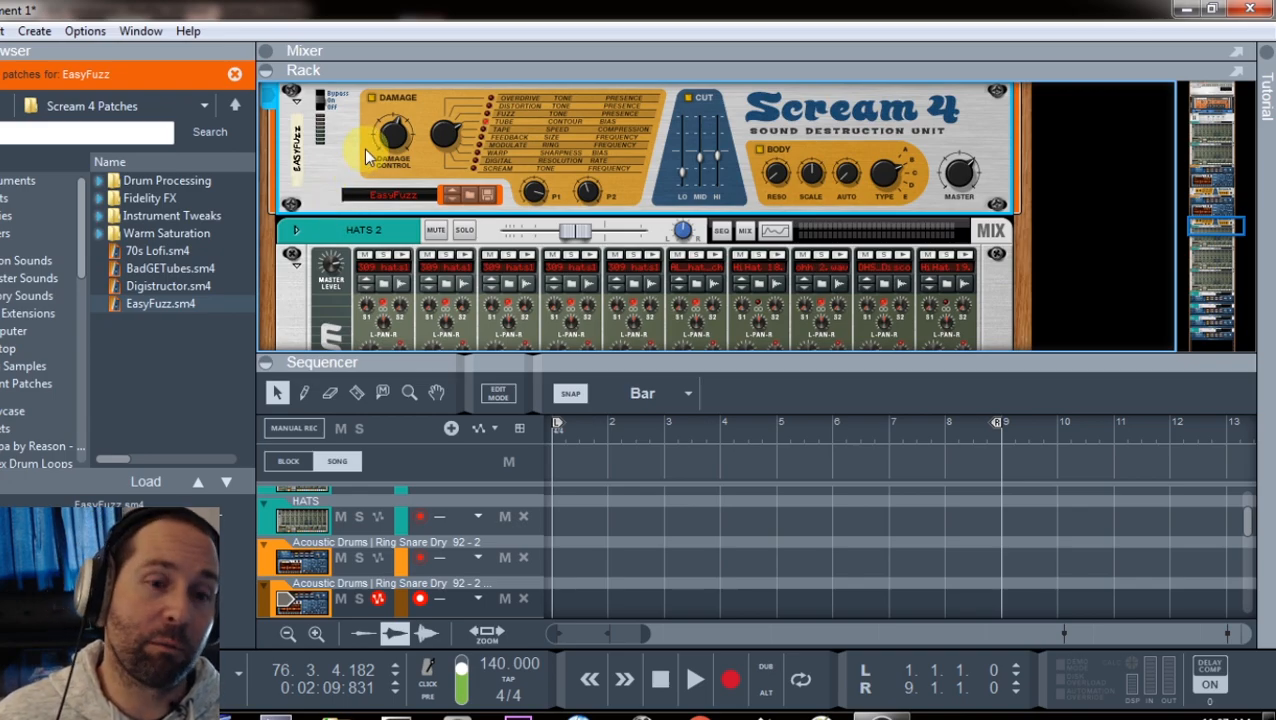
Toggle loop playback on the drum player above and add a UN-16 Unison effect after the EasyFuzz Scream 4.
scroll(862, 326, up, 5)
click(862, 325)
scroll(659, 273, down, 3)
right_click(316, 122)
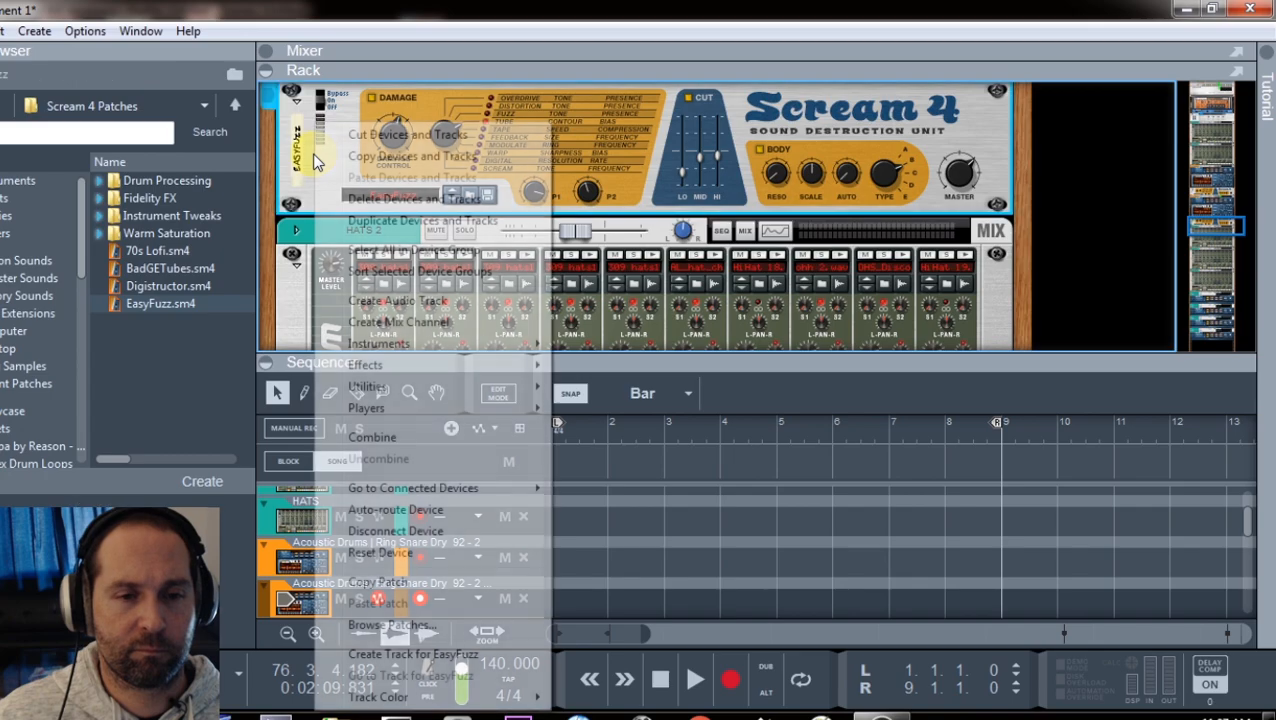
mouse_move(405, 370)
click(628, 544)
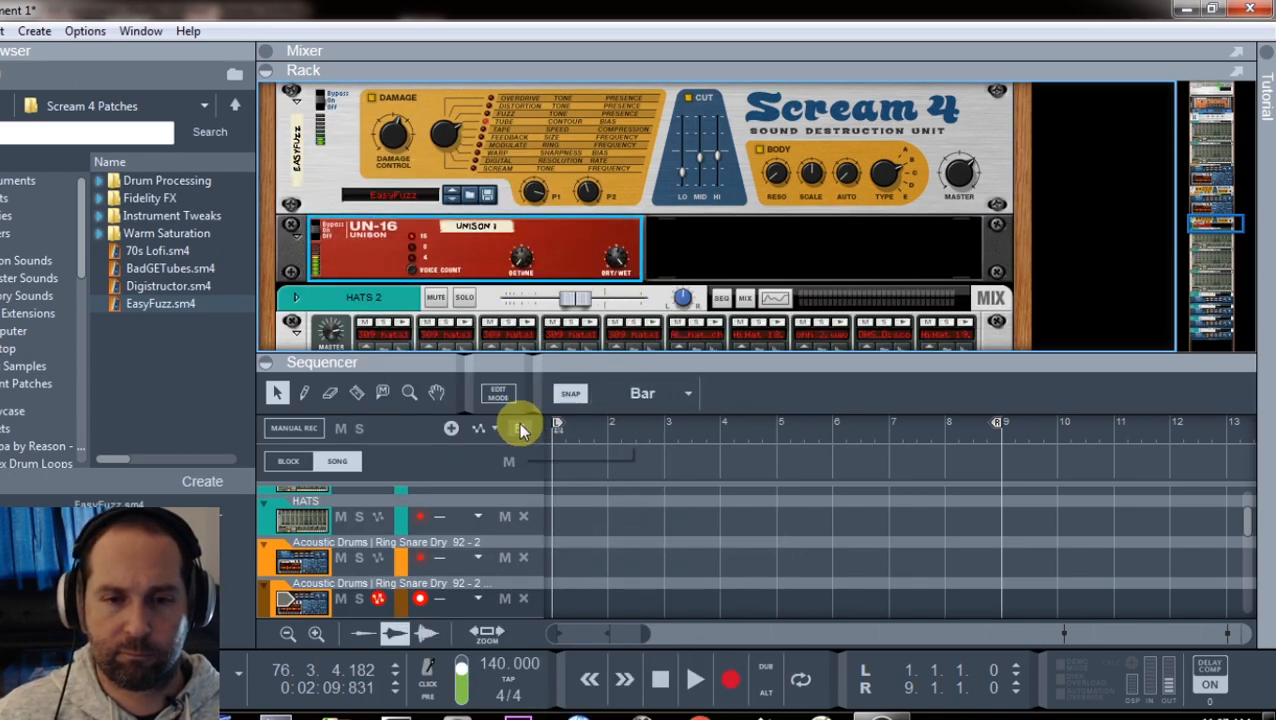
Show the mixer and set the stereo width of the first Acoustic Drums channel to 6.
key(F5)
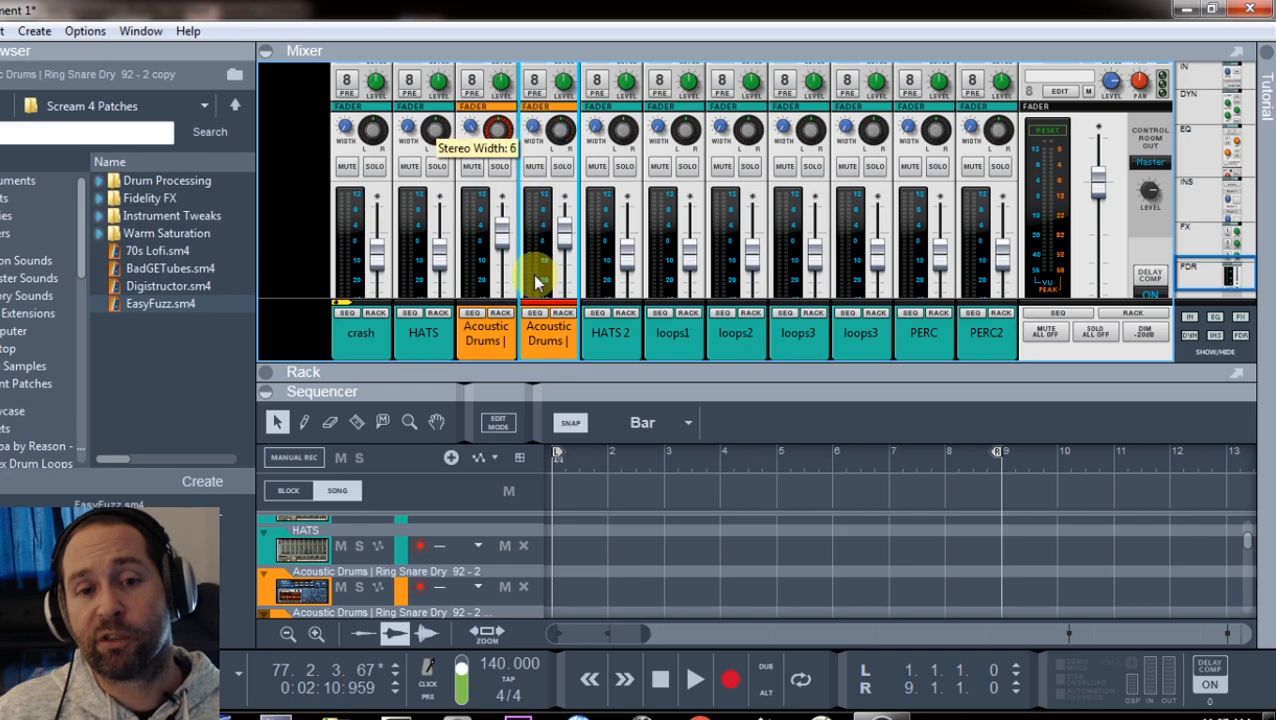
Adjust the pan of the first Acoustic Drums channel in the mixer.
click(497, 133)
drag(507, 148, 545, 138)
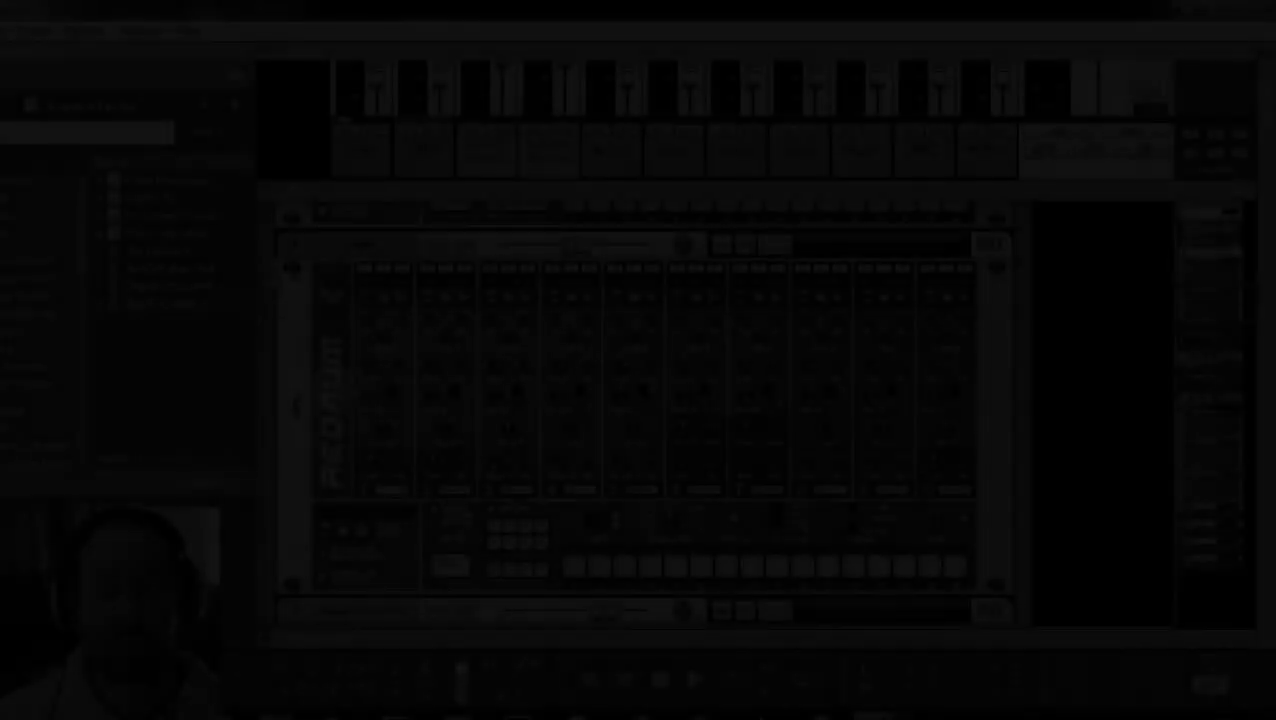
Show the PERC channel's Redrum in the rack and run its pattern.
right_click(337, 362)
mouse_move(430, 304)
click(725, 297)
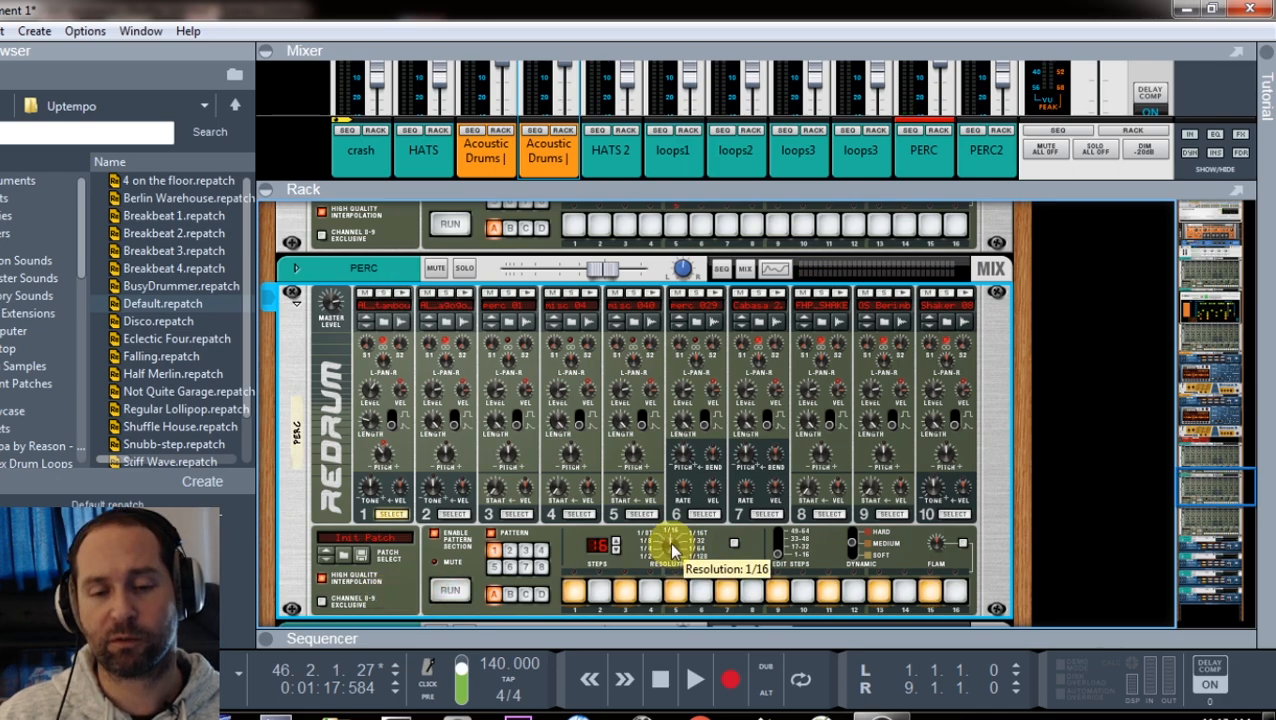
click(450, 590)
scroll(673, 541, up, 3)
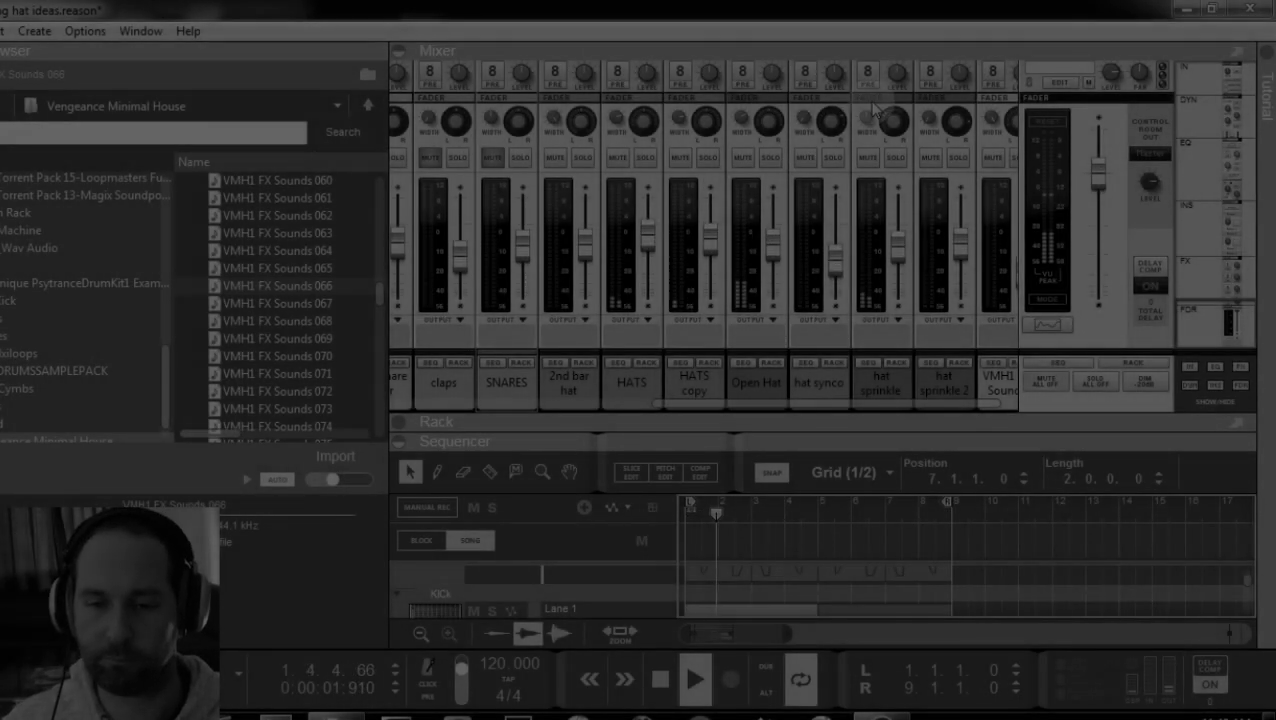
Enlarge the sequencer and look over the kick, KICk copy and VMH1 FX Sounds 066 tracks.
drag(815, 432, 817, 165)
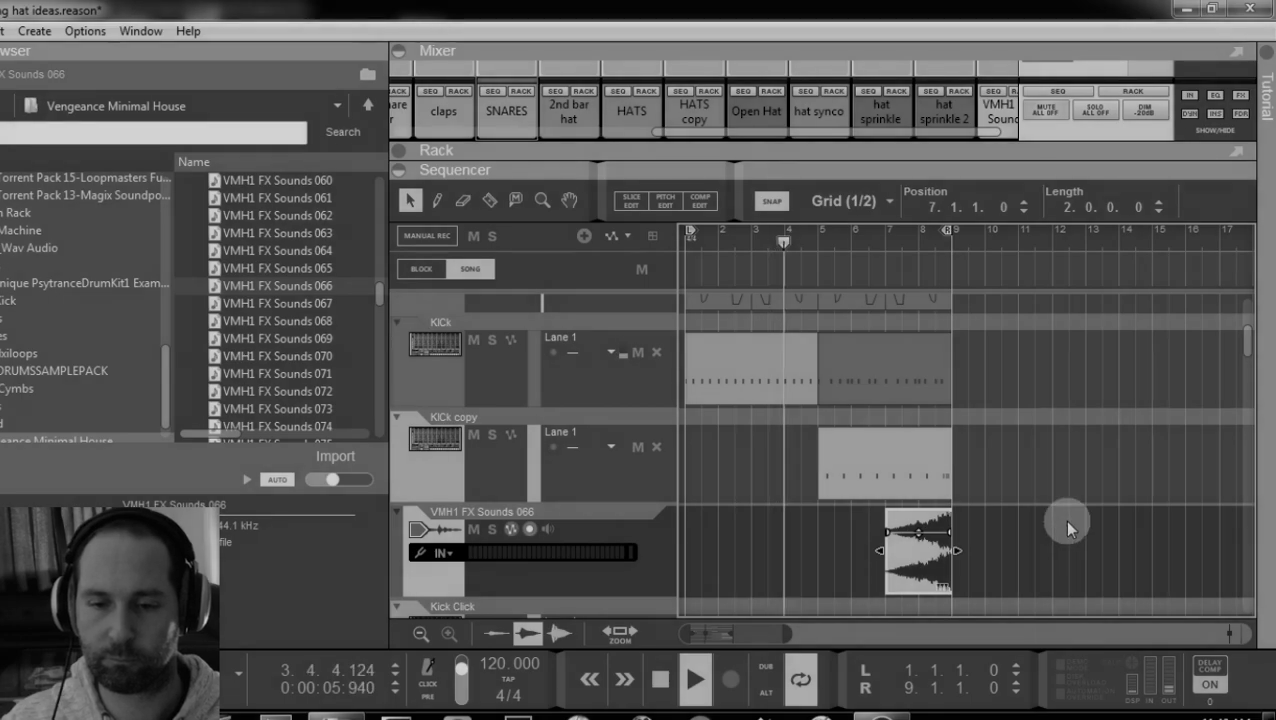
scroll(1066, 522, up, 5)
scroll(1066, 522, down, 8)
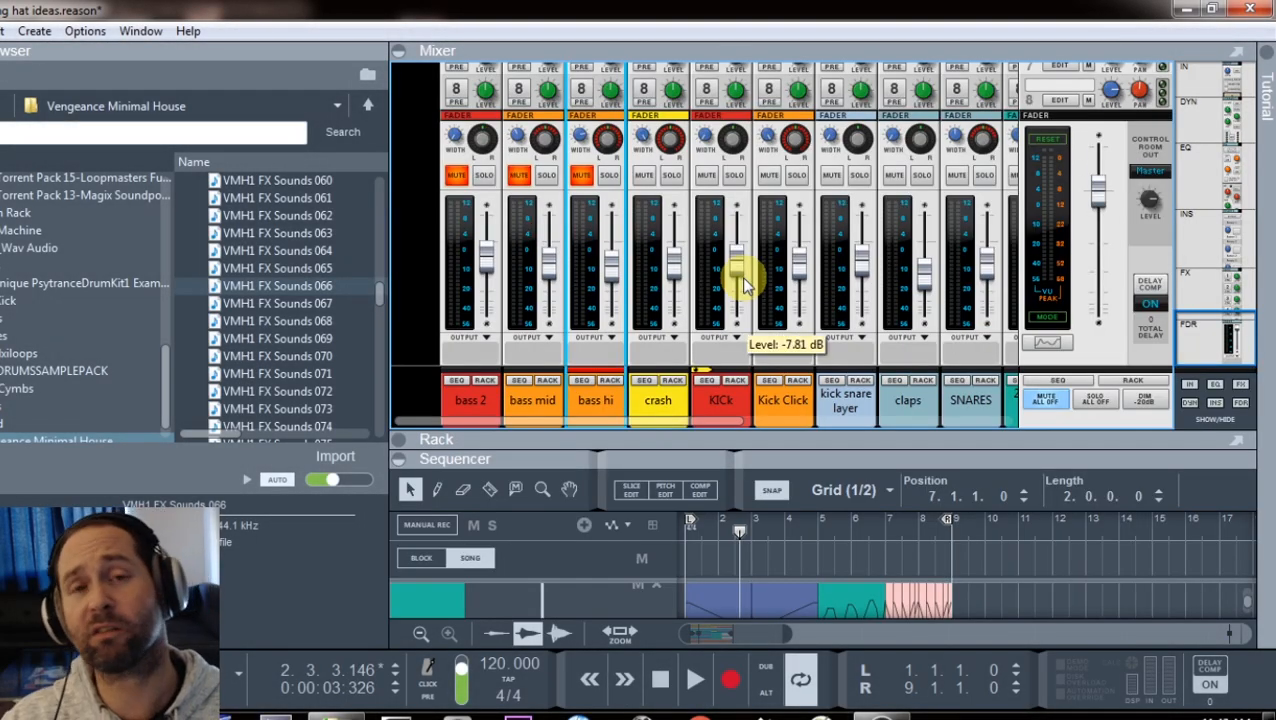
Play the loop with the crash and 2nd bar hat channels soloed.
key(space)
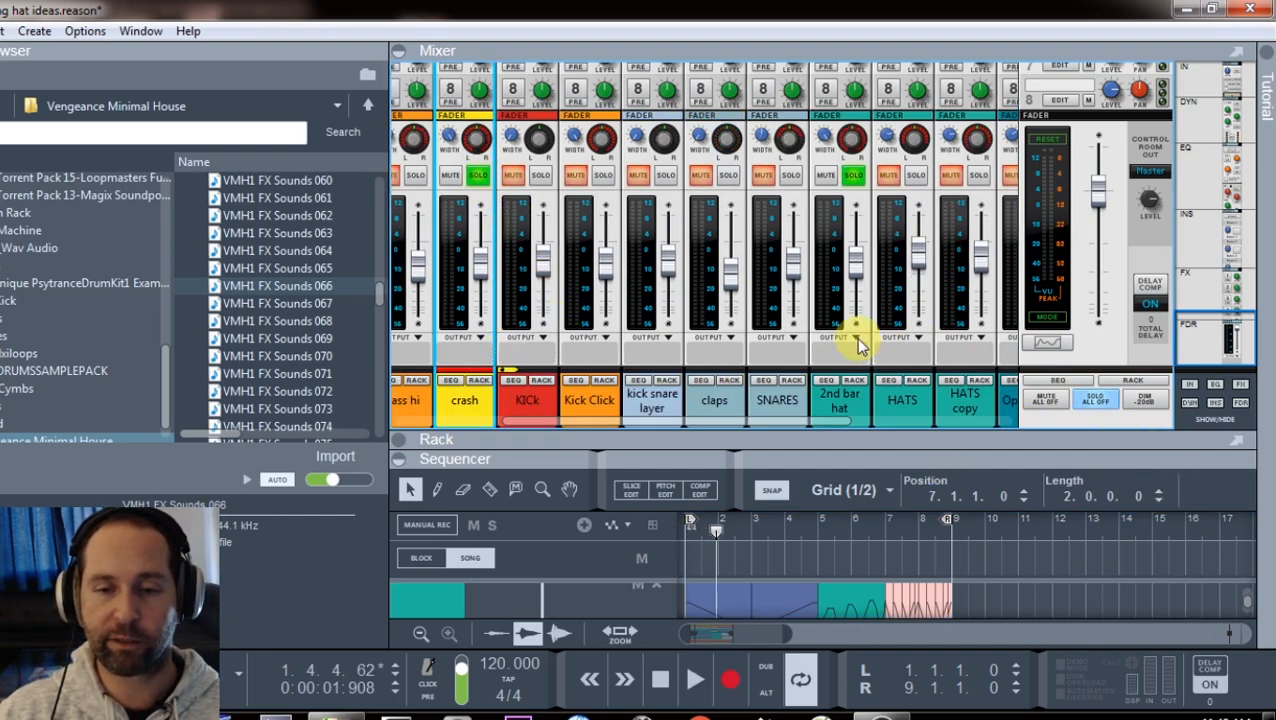
key(space)
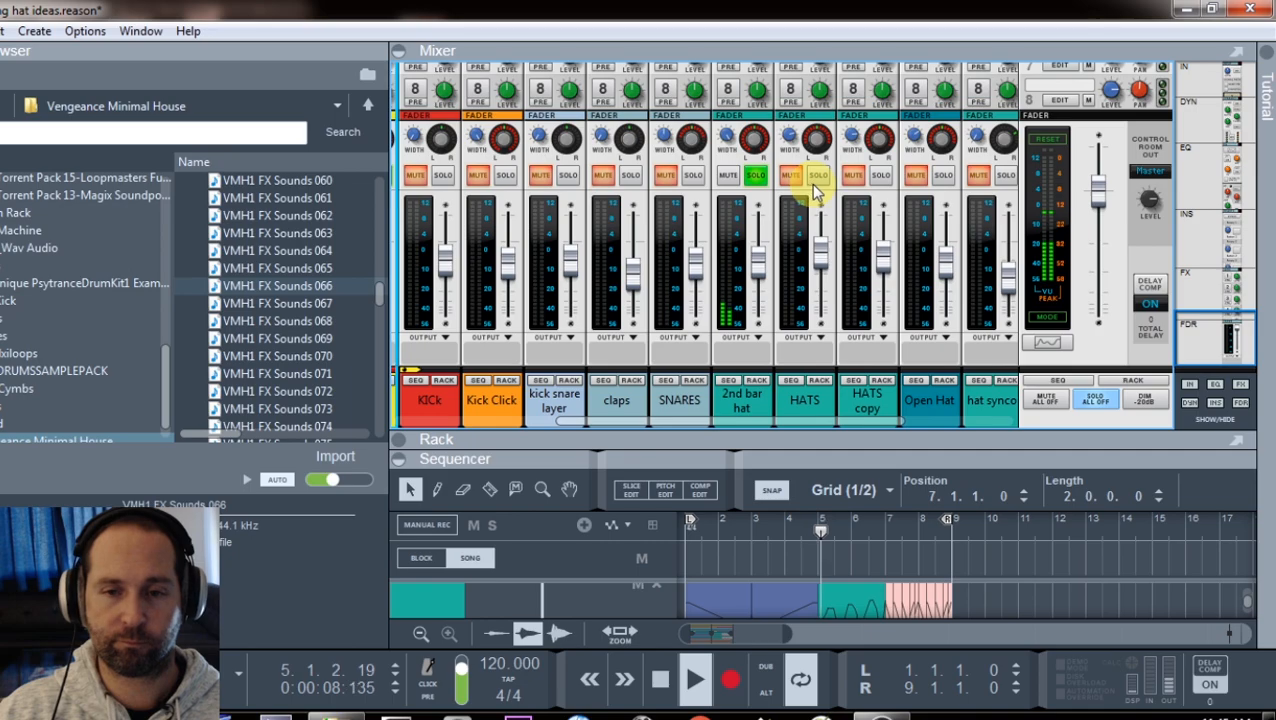
Inspect the pan settings of the ALL Plate Spread and Warm Echo FX returns in the mixer.
drag(711, 422, 683, 430)
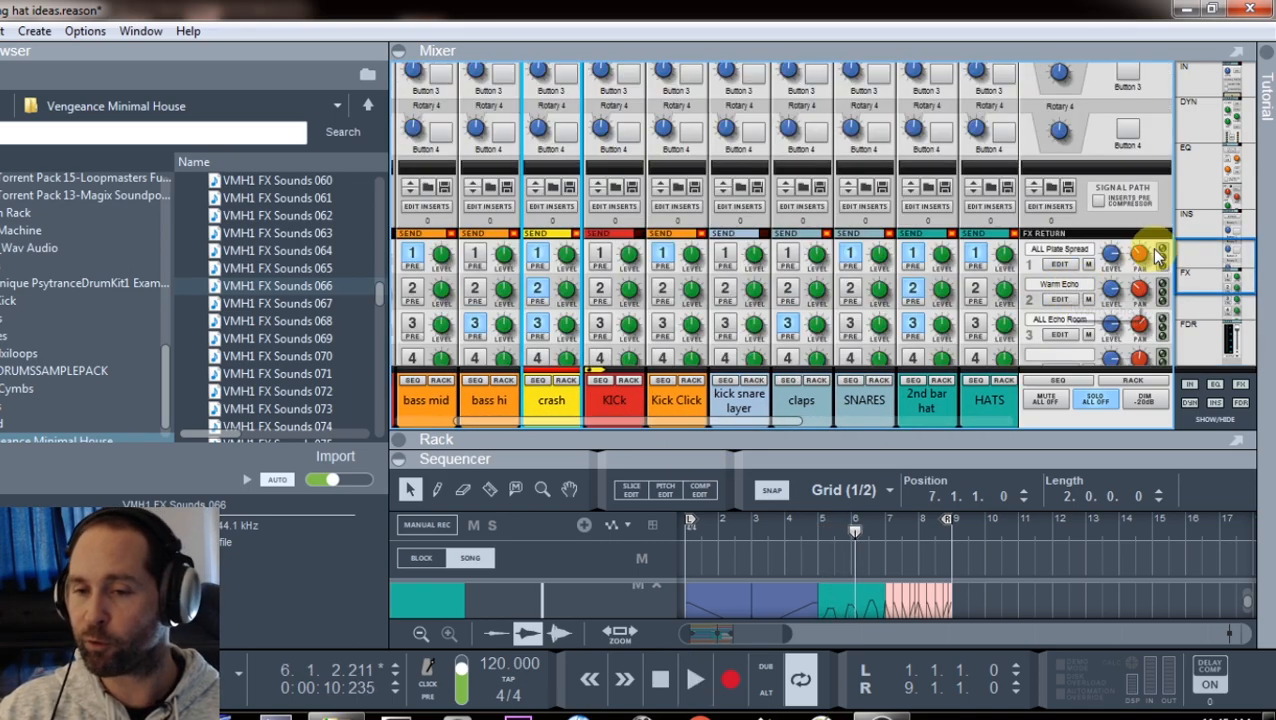
click(1153, 258)
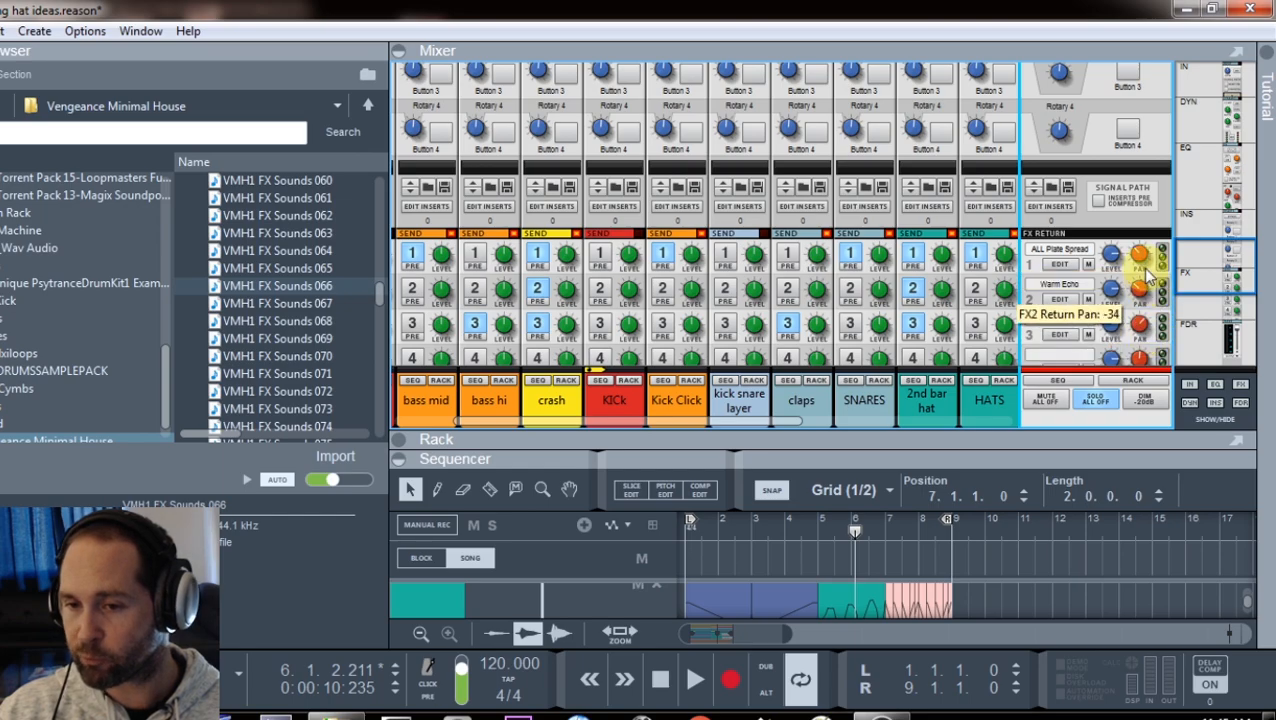
scroll(698, 319, down, 3)
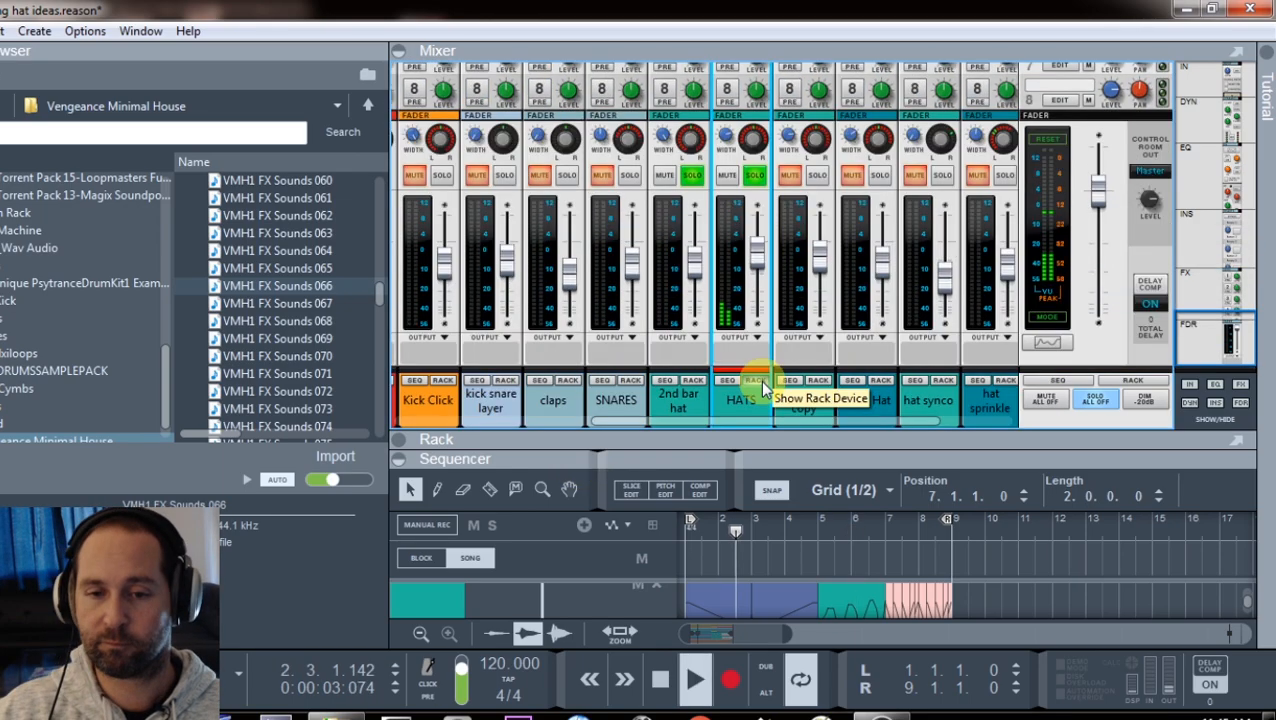
Show the HATS channel's Redrum in the rack and play it back soloed with the 2nd bar hat.
click(760, 380)
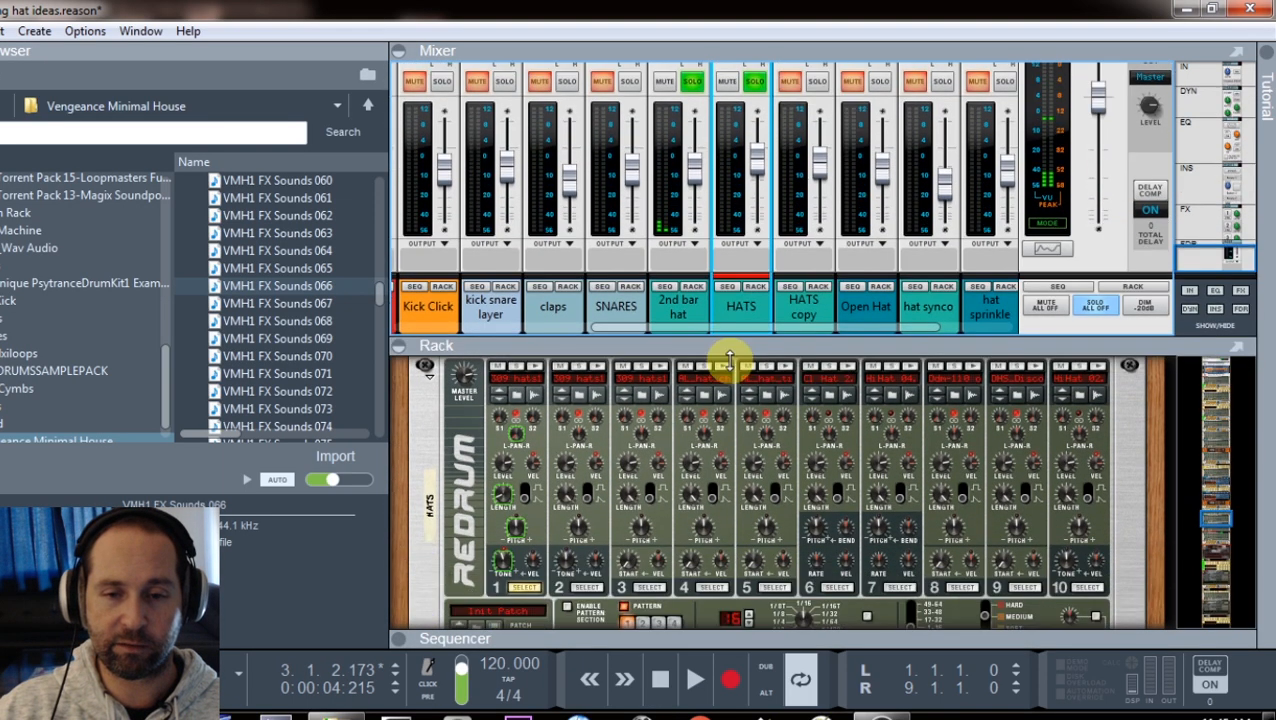
scroll(540, 370, up, 1)
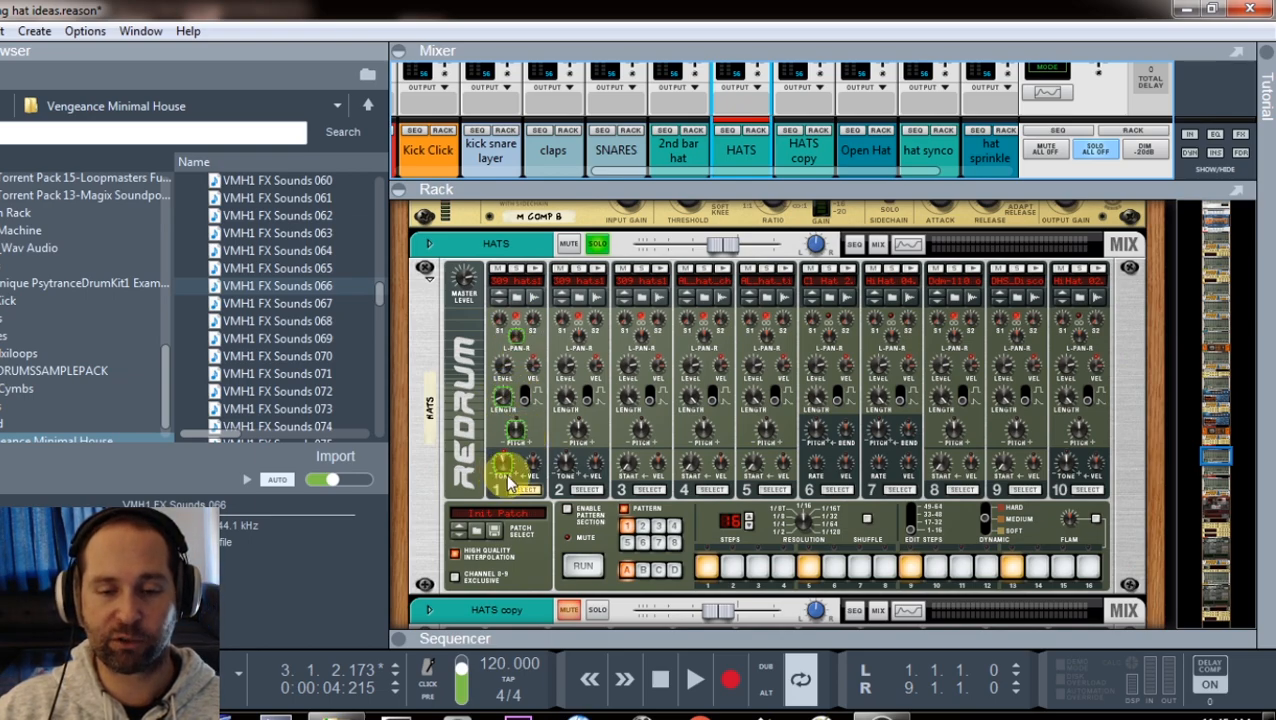
drag(793, 188, 785, 341)
scroll(728, 485, down, 3)
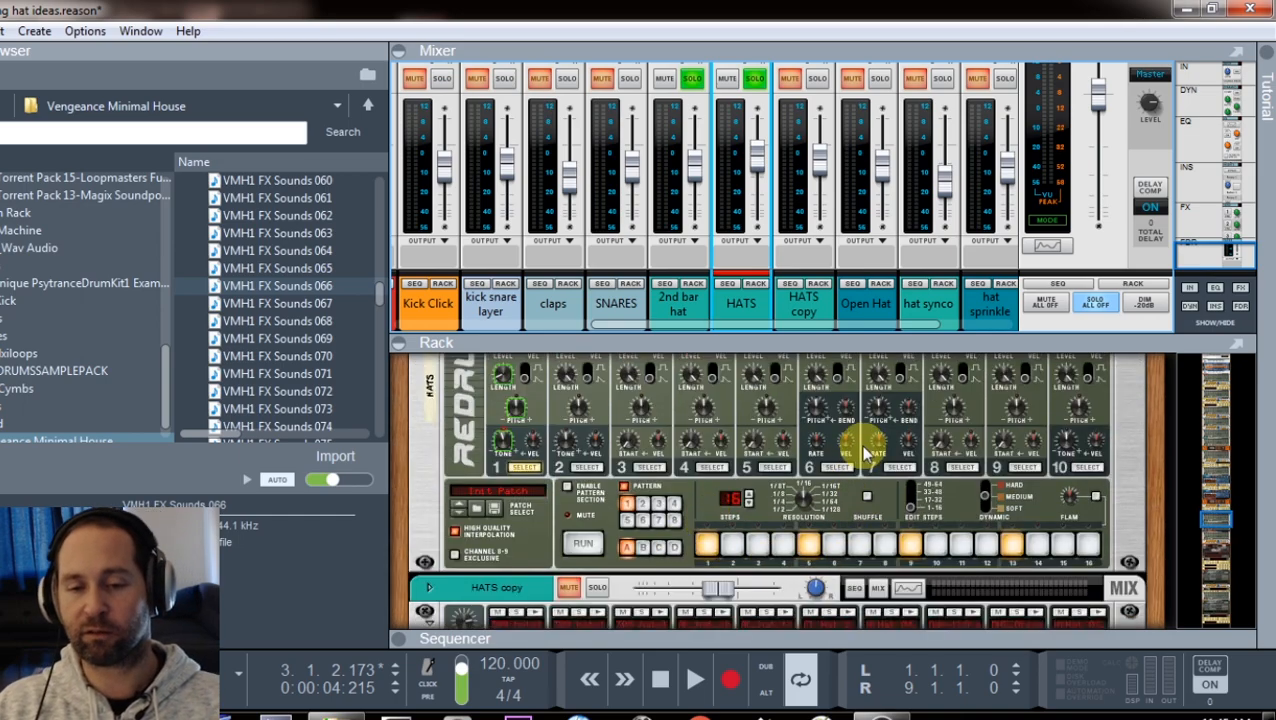
key(space)
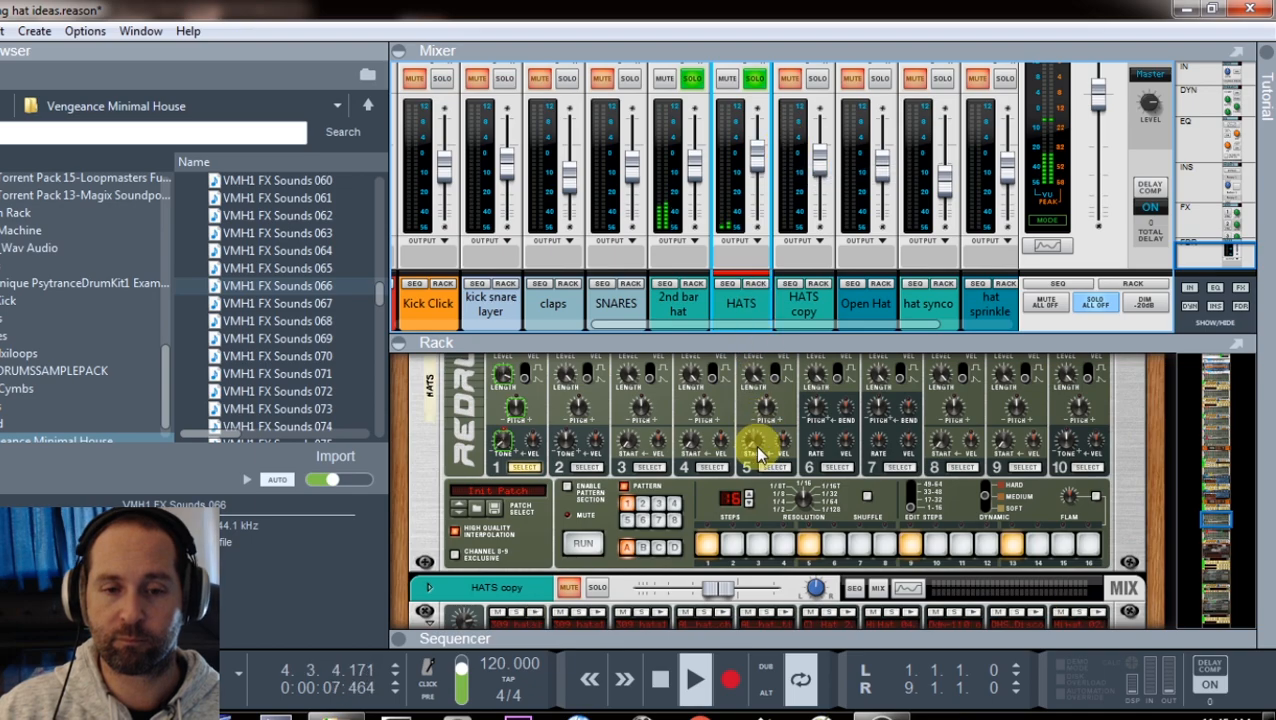
Show the HATS track in the sequencer and review its Drum 1 pan, length, pitch and tone automation.
click(731, 284)
drag(783, 353, 808, 194)
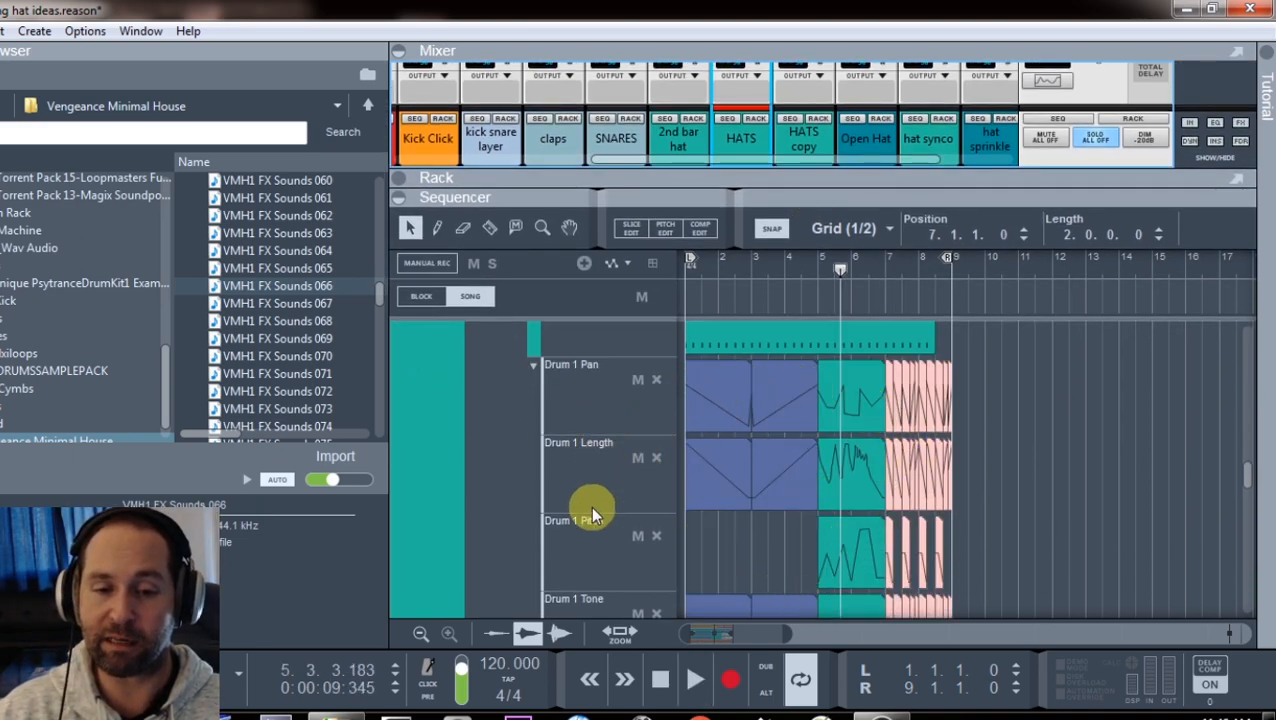
scroll(595, 510, down, 2)
scroll(900, 424, up, 3)
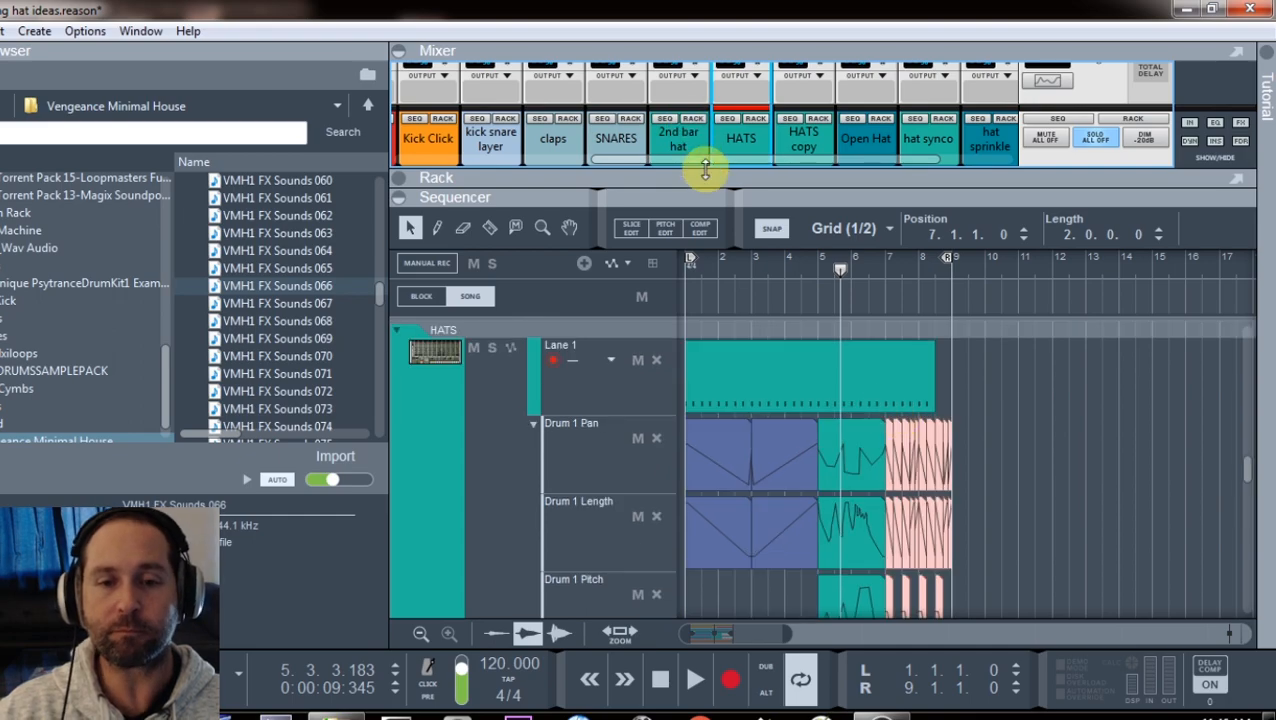
Show the HATS copy Redrum in the rack and play HATS and HATS copy with both channels soloed.
click(816, 119)
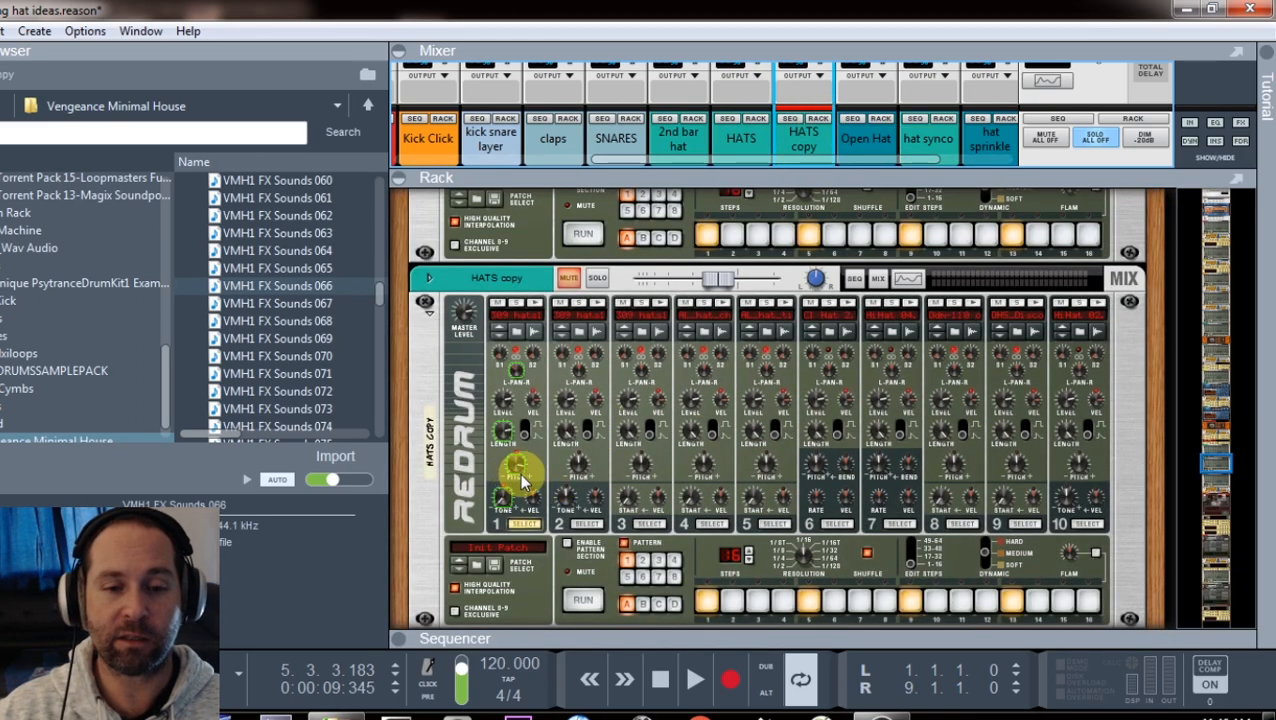
drag(716, 638, 812, 40)
key(space)
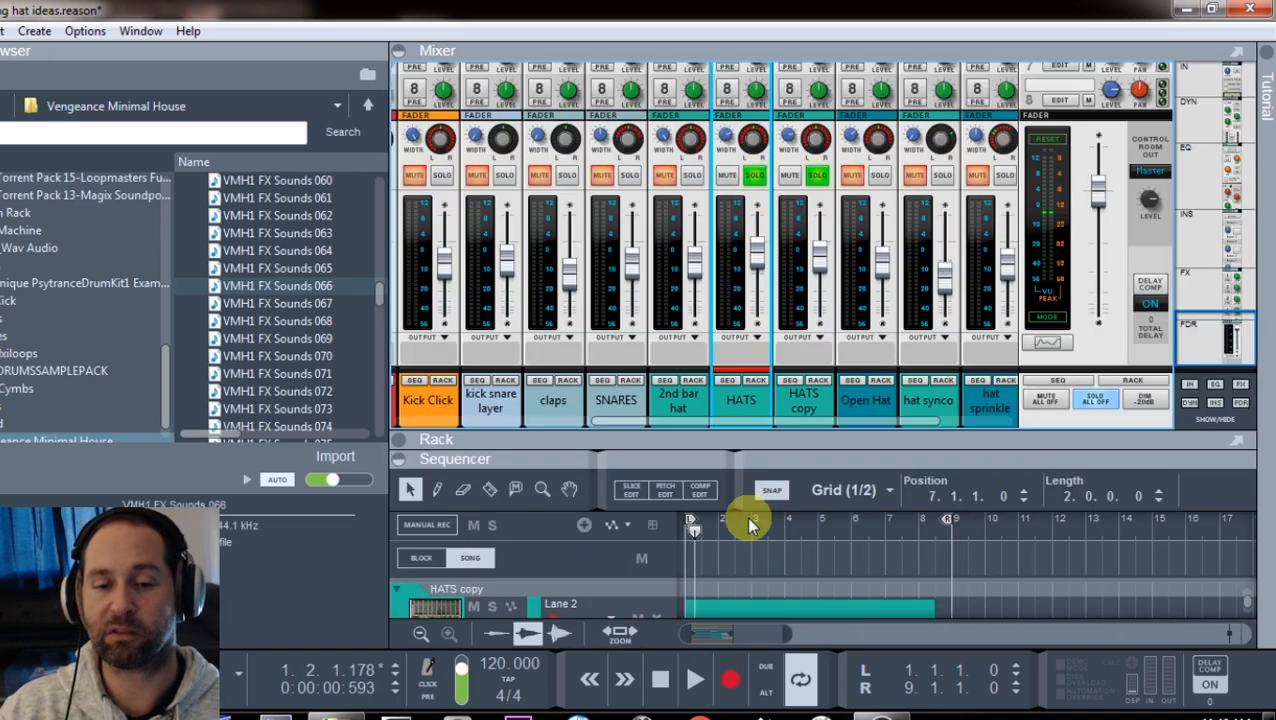
key(space)
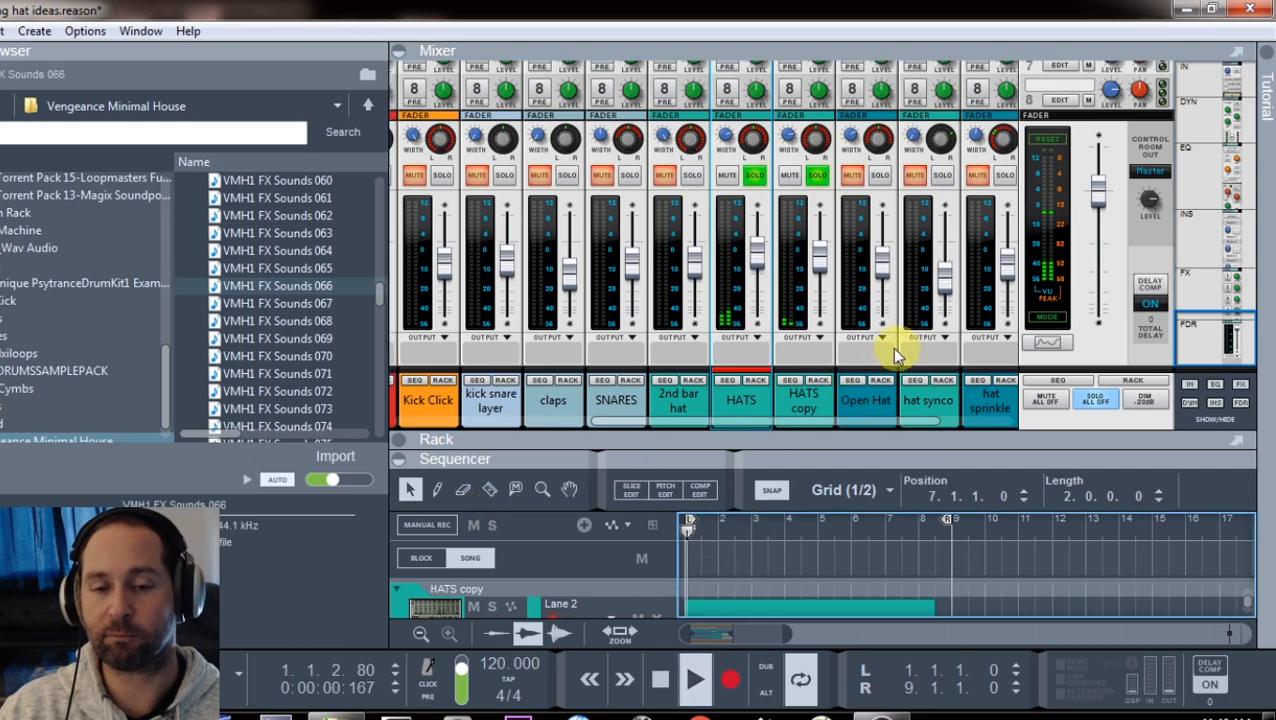
Examine the HATS copy track's Drum 1 automation lanes in the enlarged sequencer.
drag(720, 452, 775, 180)
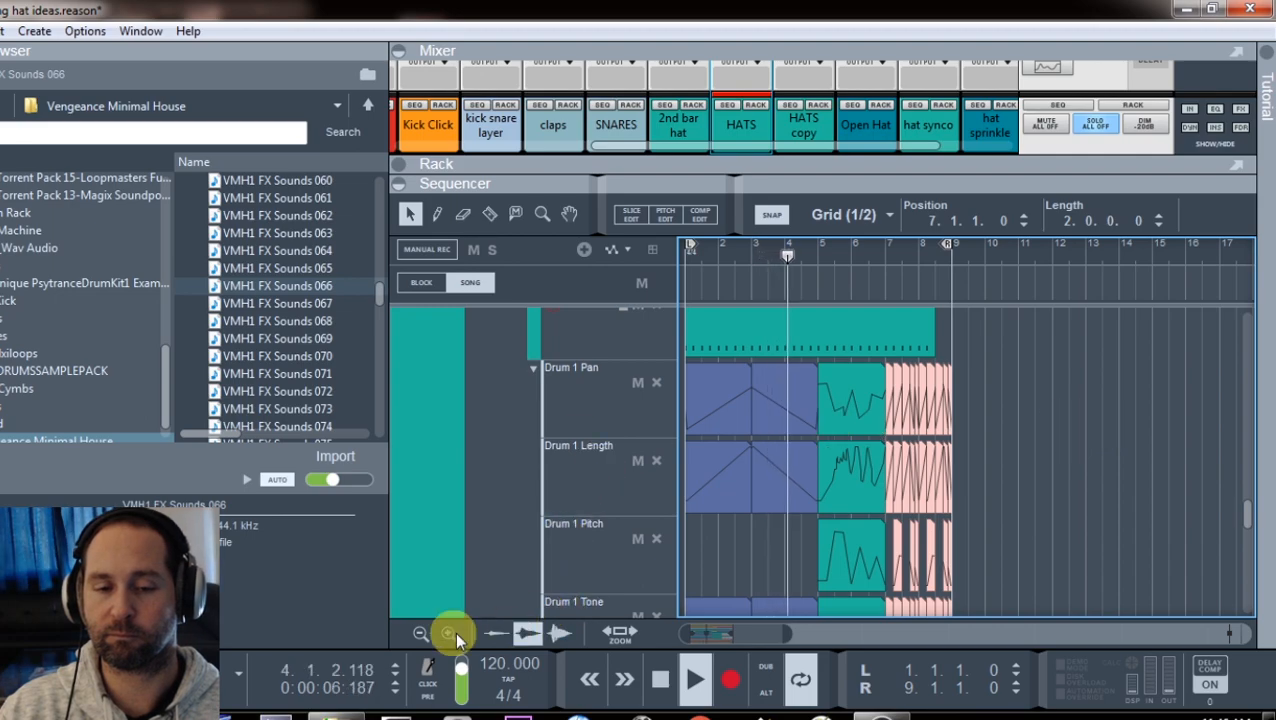
click(421, 633)
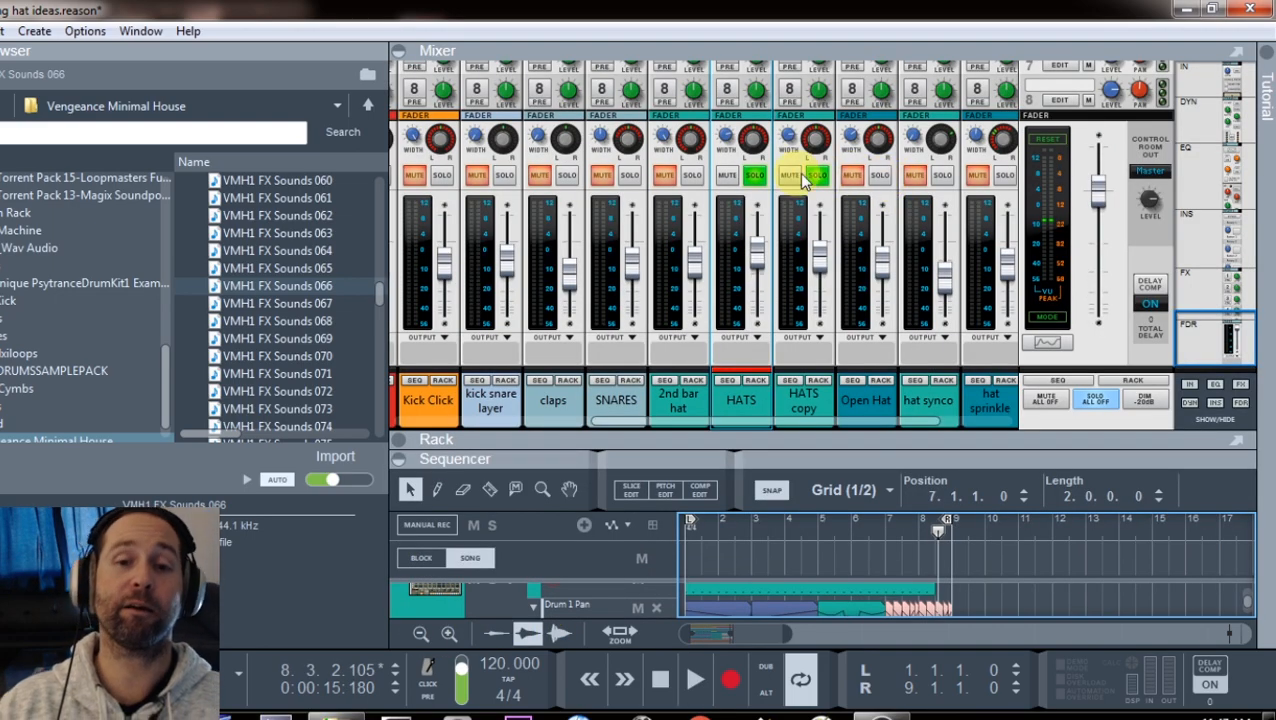
Solo the Open Hat channel in place of HATS and HATS copy and show its rack device.
click(815, 176)
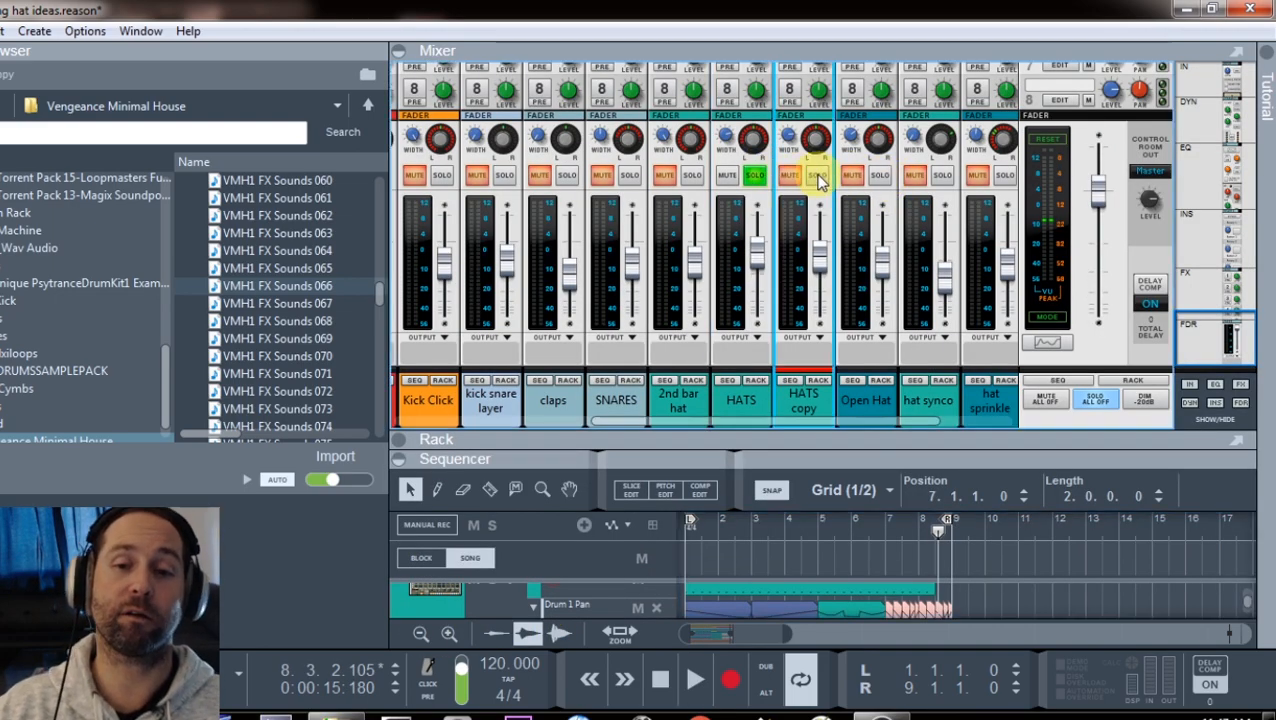
click(756, 178)
click(880, 176)
click(881, 381)
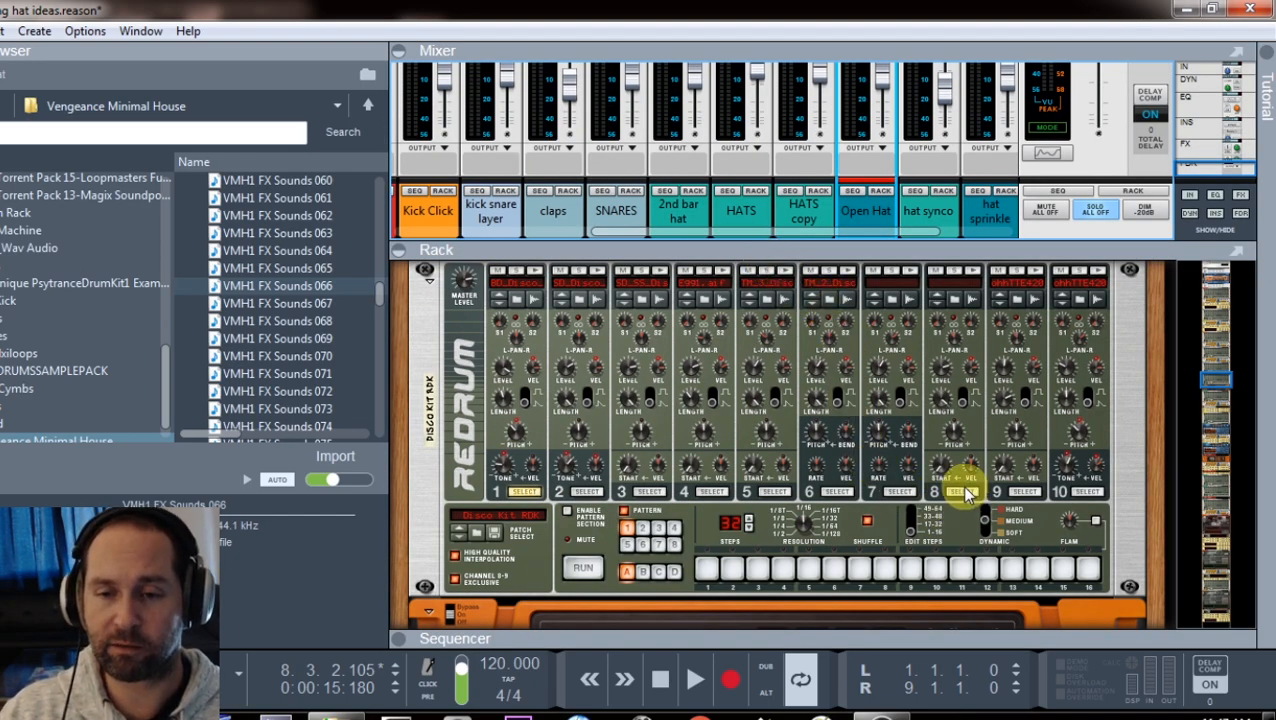
Check the step patterns of drum channels 9 and 10 on the Disco Kit Redrum across its step ranges.
click(1024, 492)
click(910, 530)
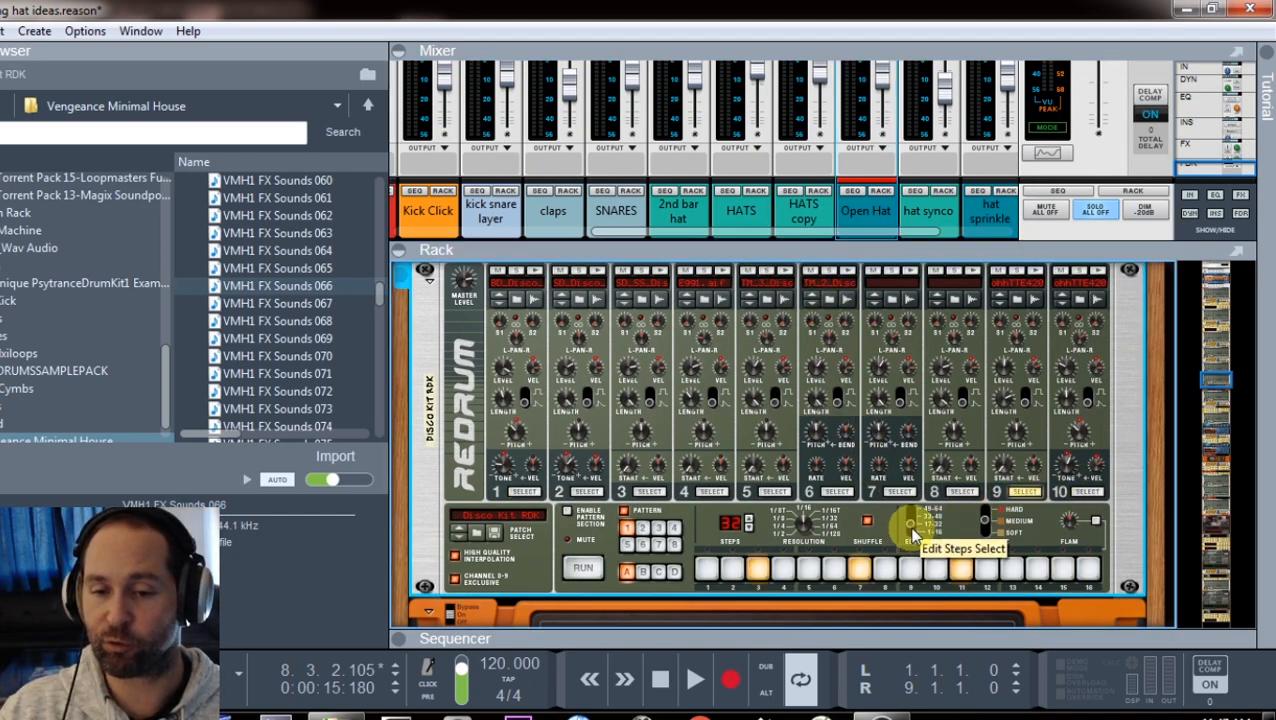
click(1090, 490)
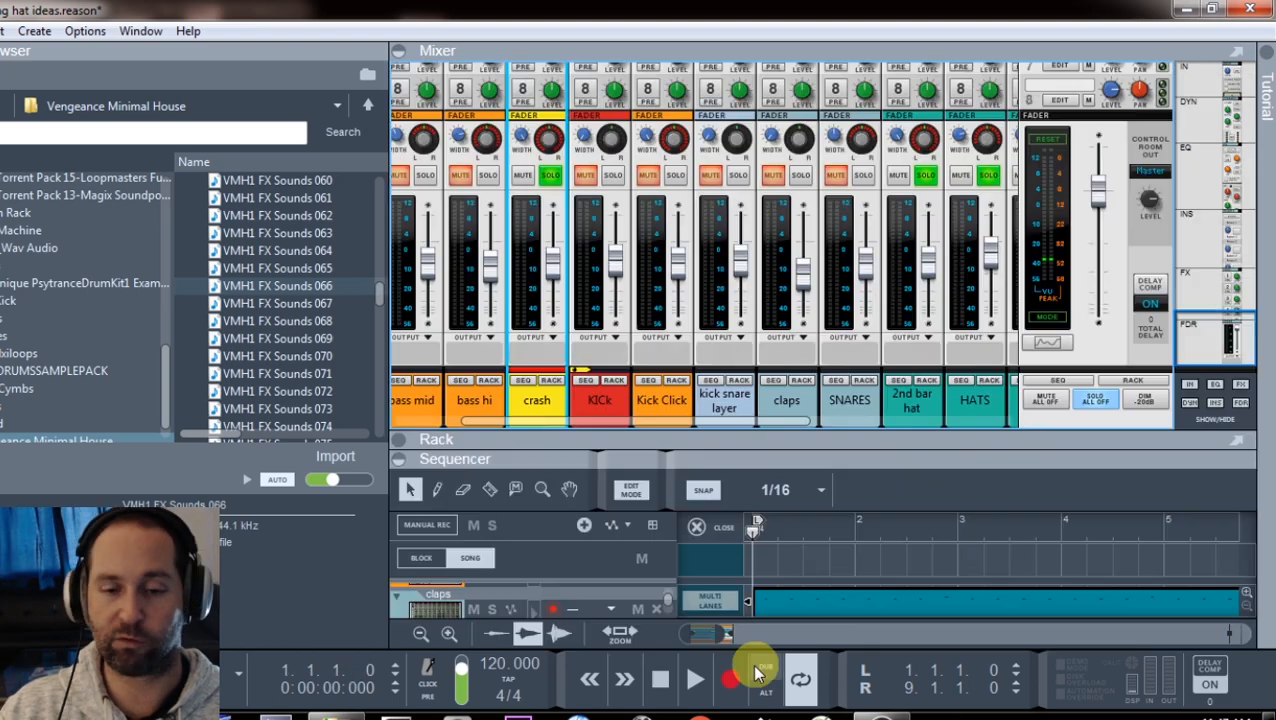
Play the loop with the crash and hat channels soloed and bring the remaining hat channels into view.
key(space)
drag(768, 420, 1031, 427)
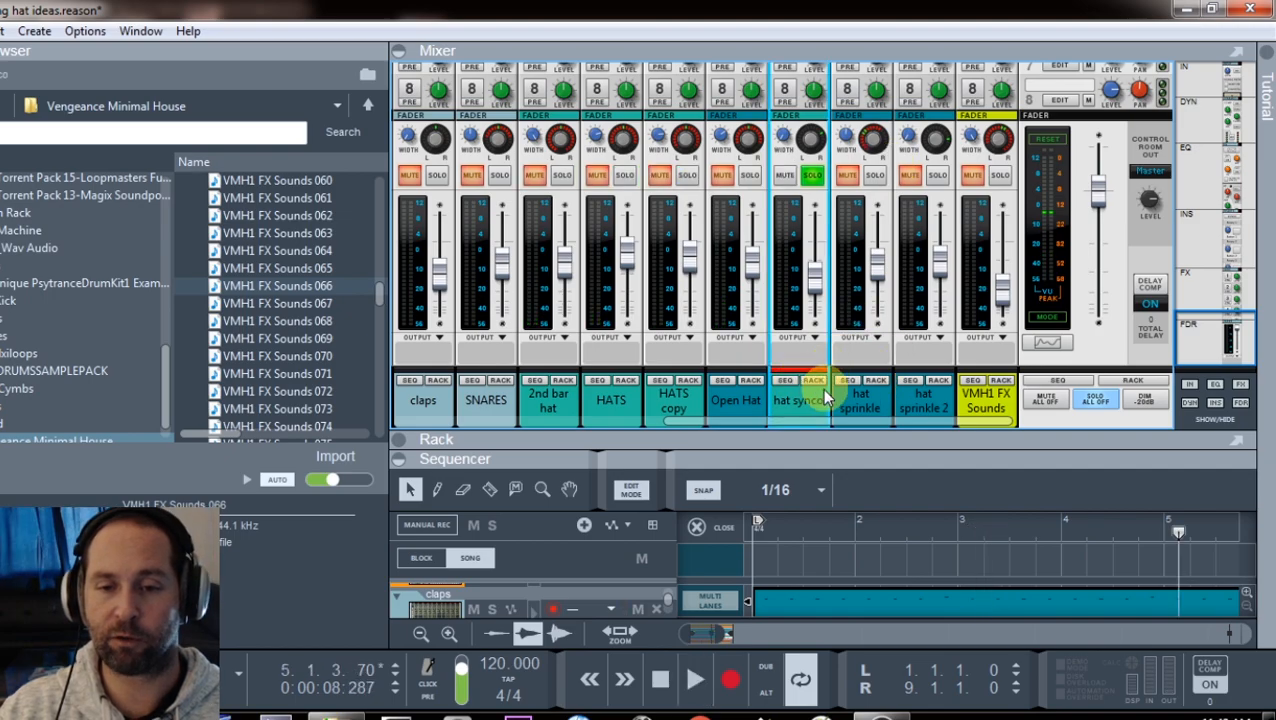
Show the hat synco channel's rack devices and review its Scream 4, PH-90 Phaser and MClass Compressor effects.
click(816, 382)
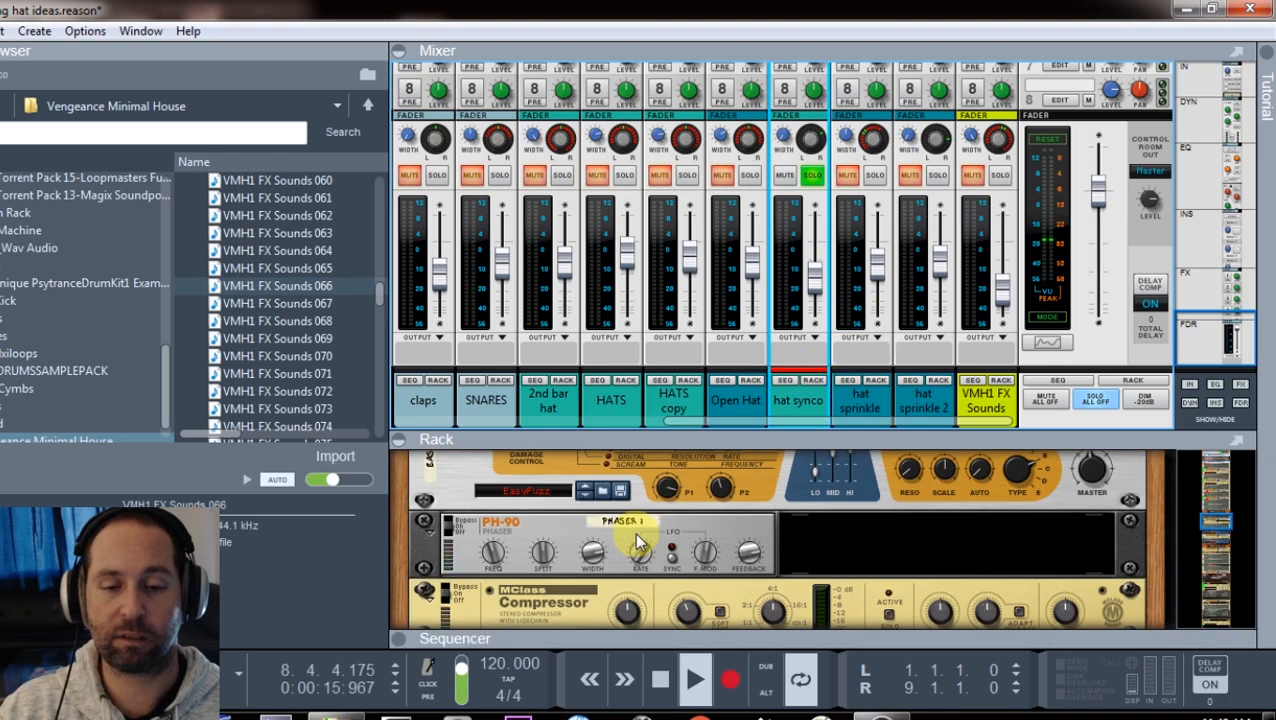
scroll(730, 510, up, 2)
scroll(779, 524, down, 1)
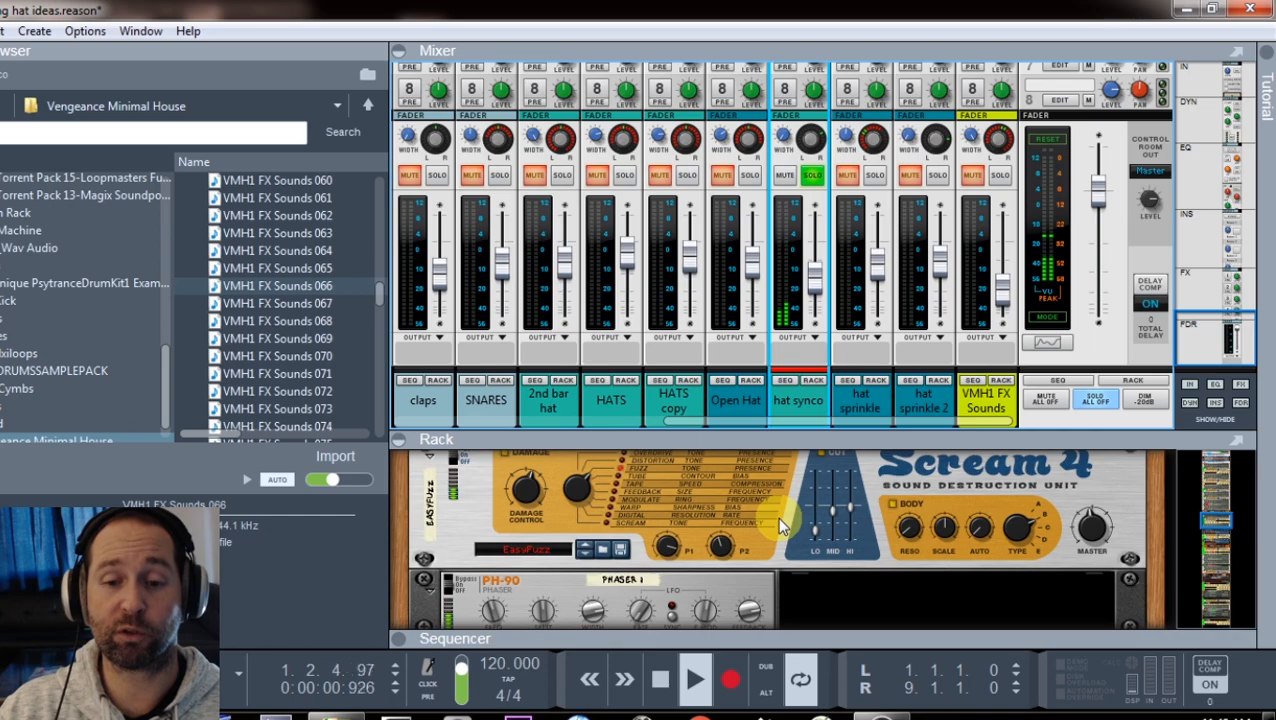
scroll(598, 570, down, 1)
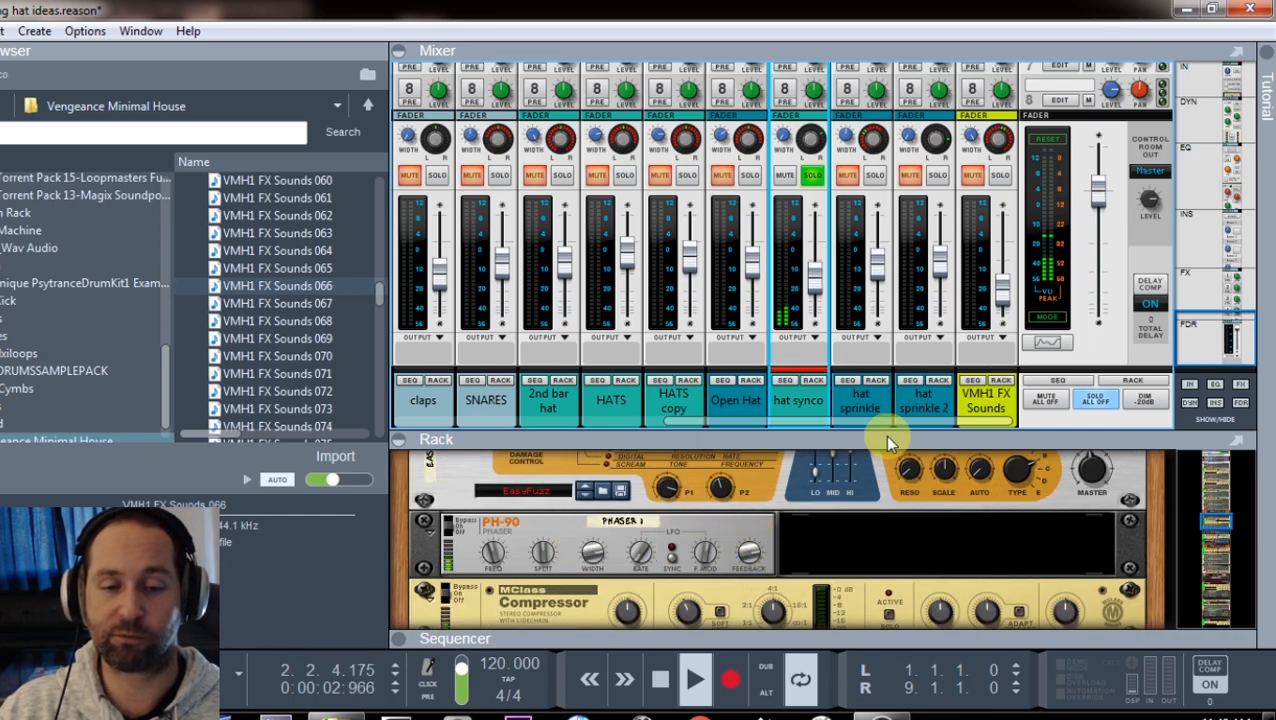
Add Open Hat, HATS copy, HATS and 2nd bar hat to the soloed hat synco channel.
click(749, 177)
click(686, 176)
click(624, 176)
click(562, 176)
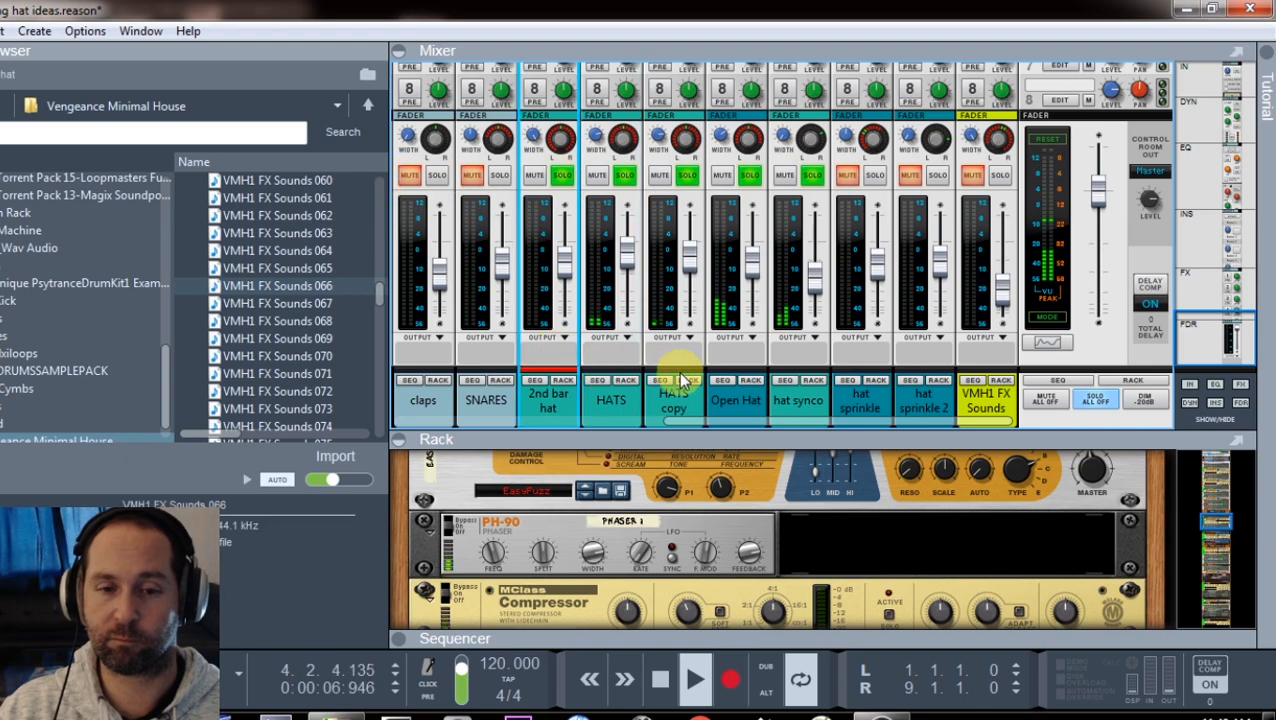
Review the hat sprinkle channel's Dr. OctoRex and its Audiomatic, Scream 4, MClass Compressor and UN-16 Unison effects.
drag(706, 424, 550, 293)
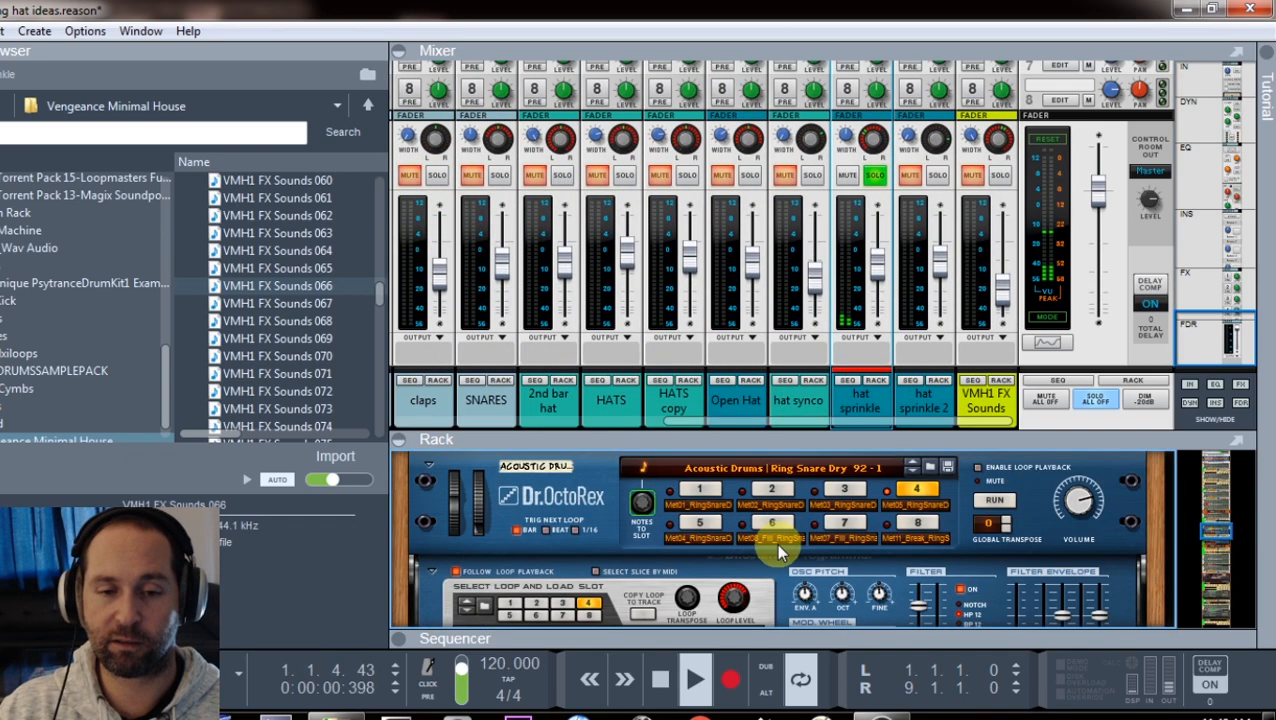
drag(822, 437, 823, 425)
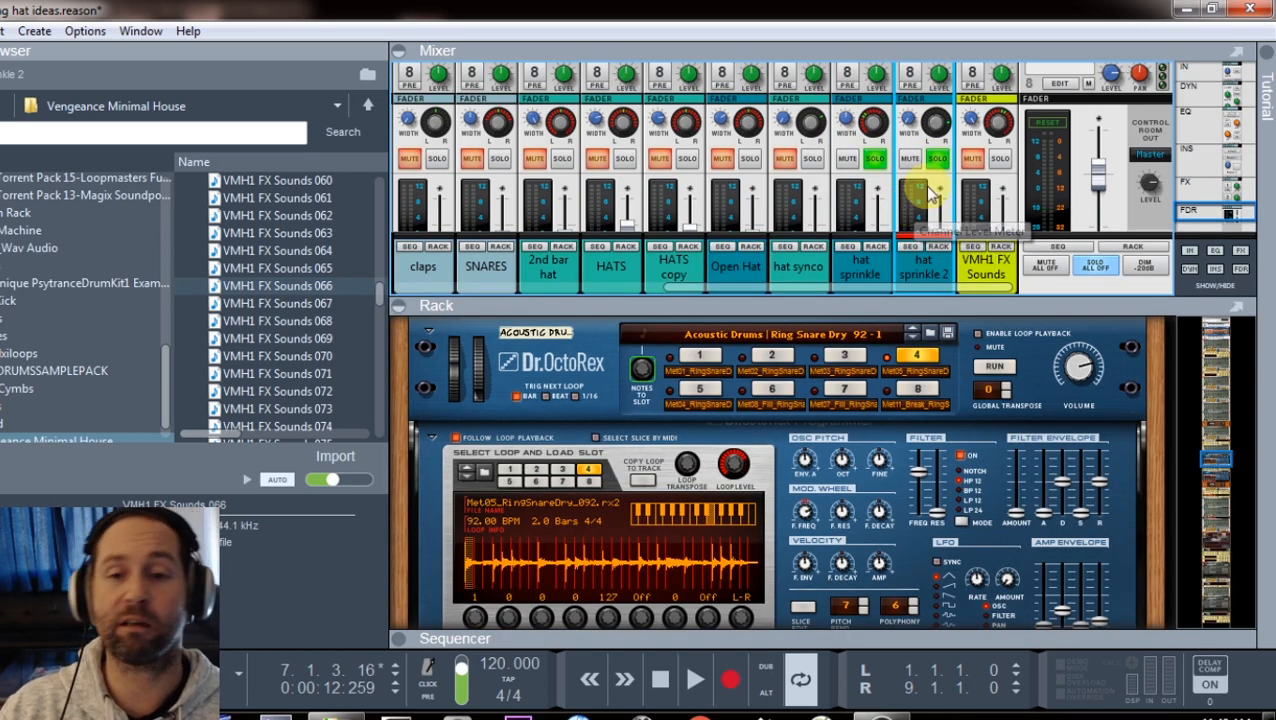
scroll(930, 210, down, 5)
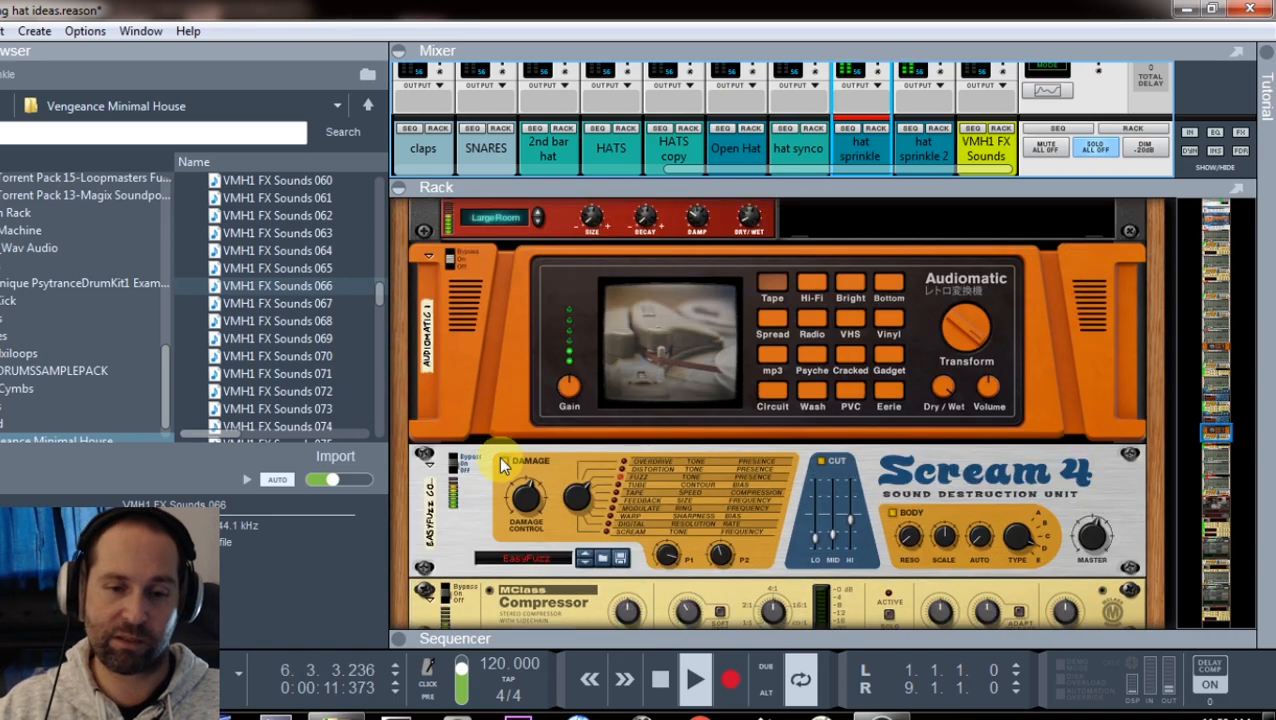
scroll(498, 456, down, 2)
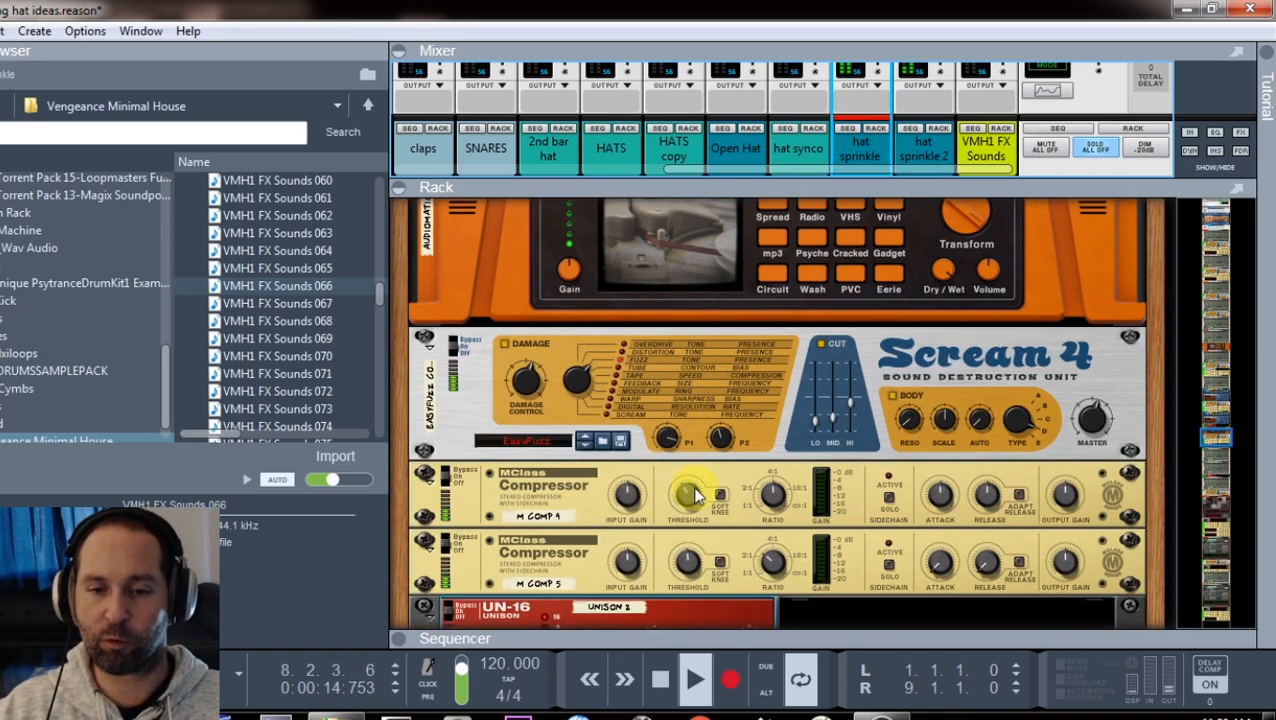
scroll(610, 486, down, 2)
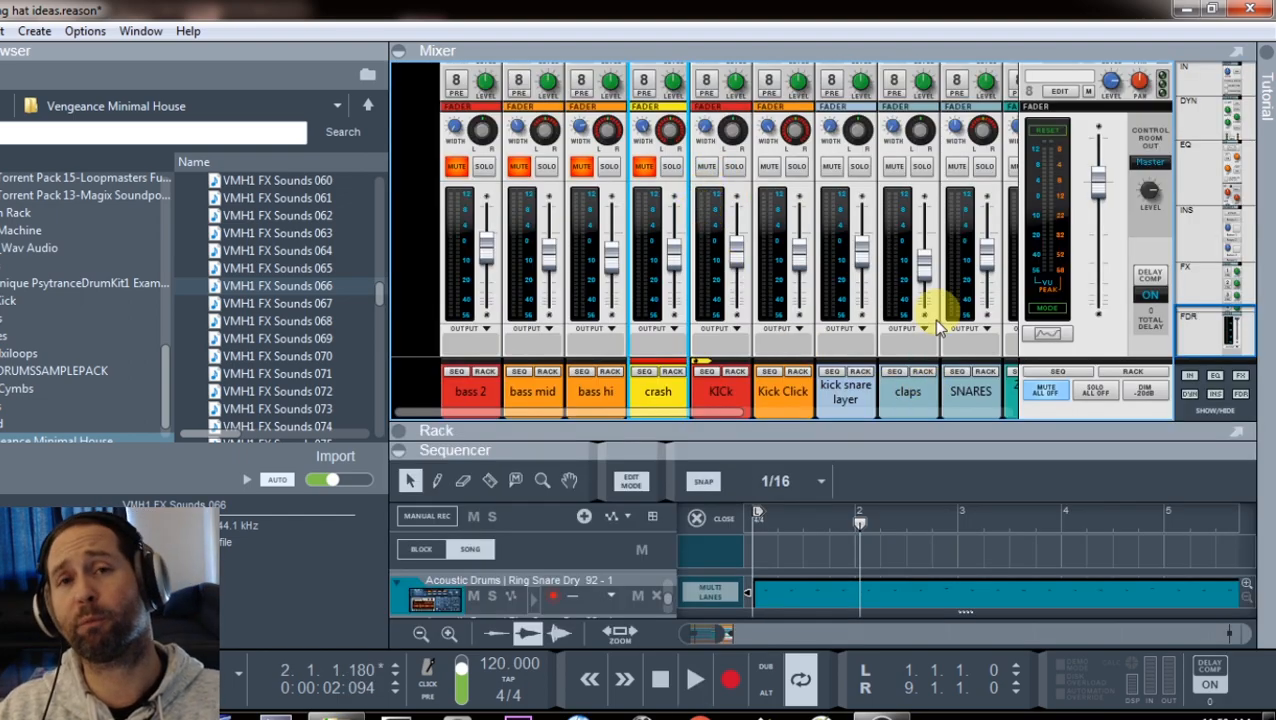
Play the full loop, leave the clip editor and enlarge the sequencer to view the arrangement and hat automation lanes.
key(space)
click(626, 482)
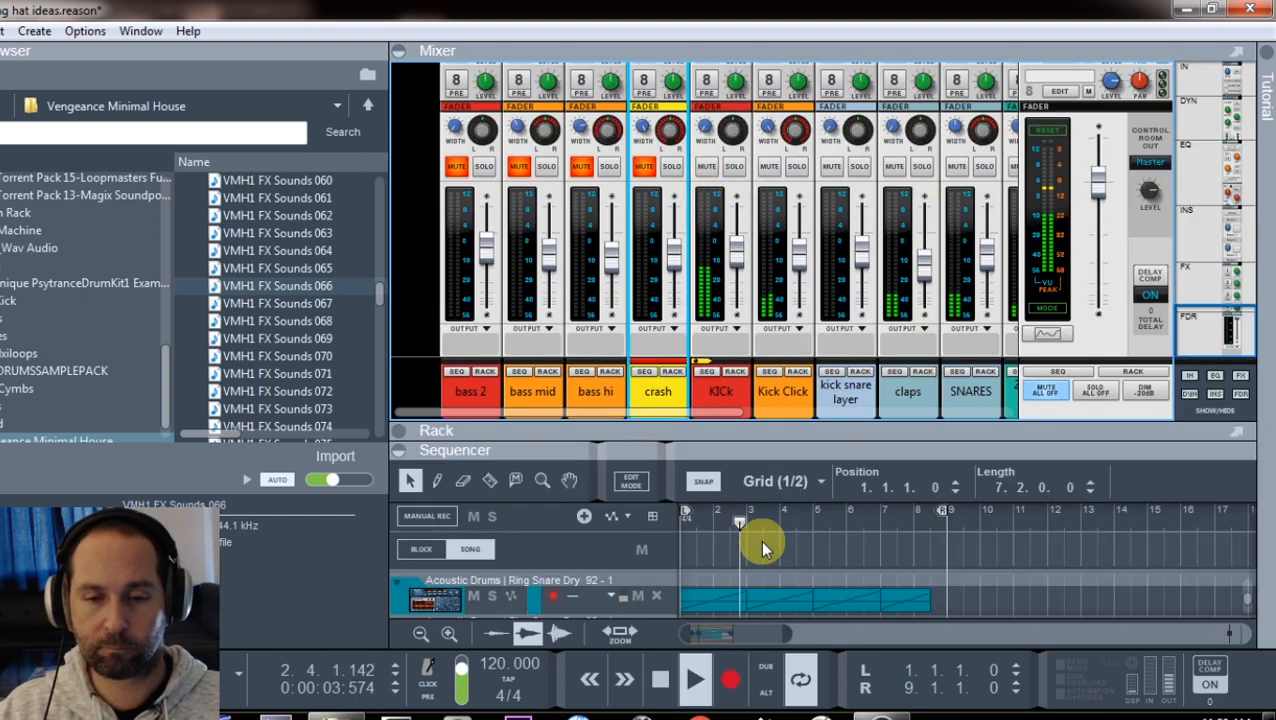
drag(792, 441, 763, 245)
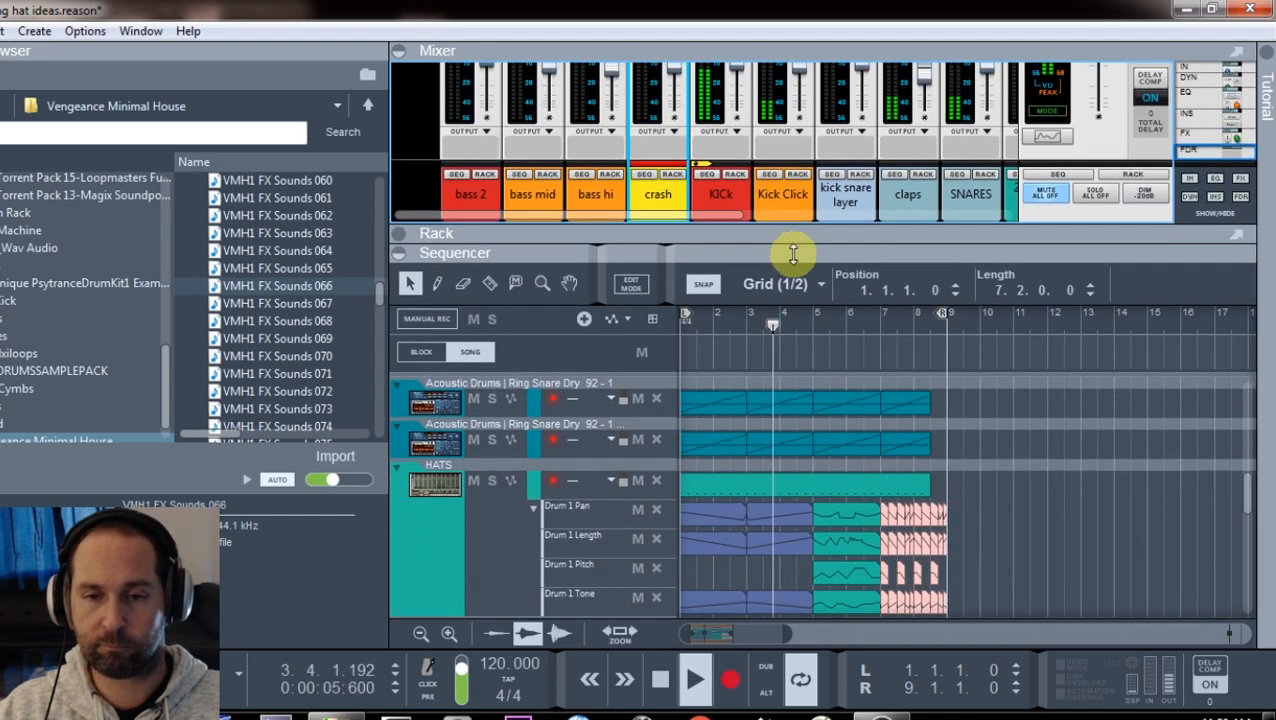
drag(707, 214, 826, 283)
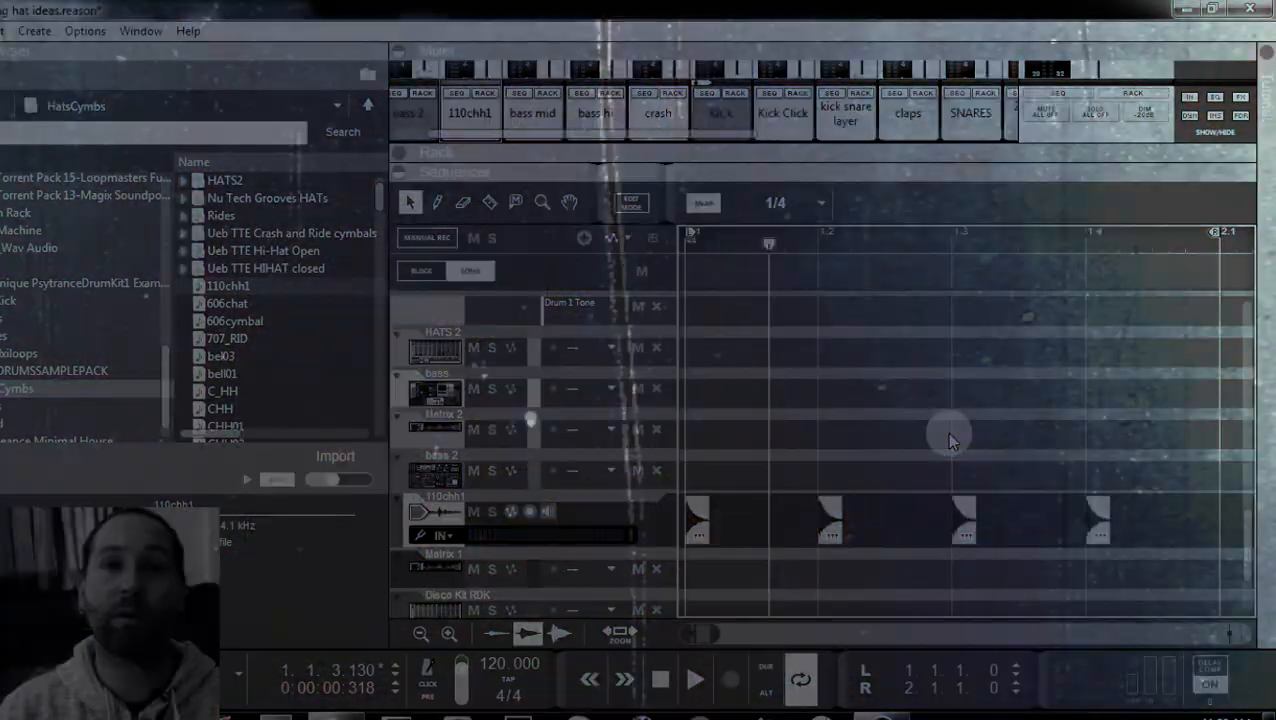
Nudge the 110chh1 hat clips at beats 2, 3 and 4 slightly off the grid and play the loop.
key(space)
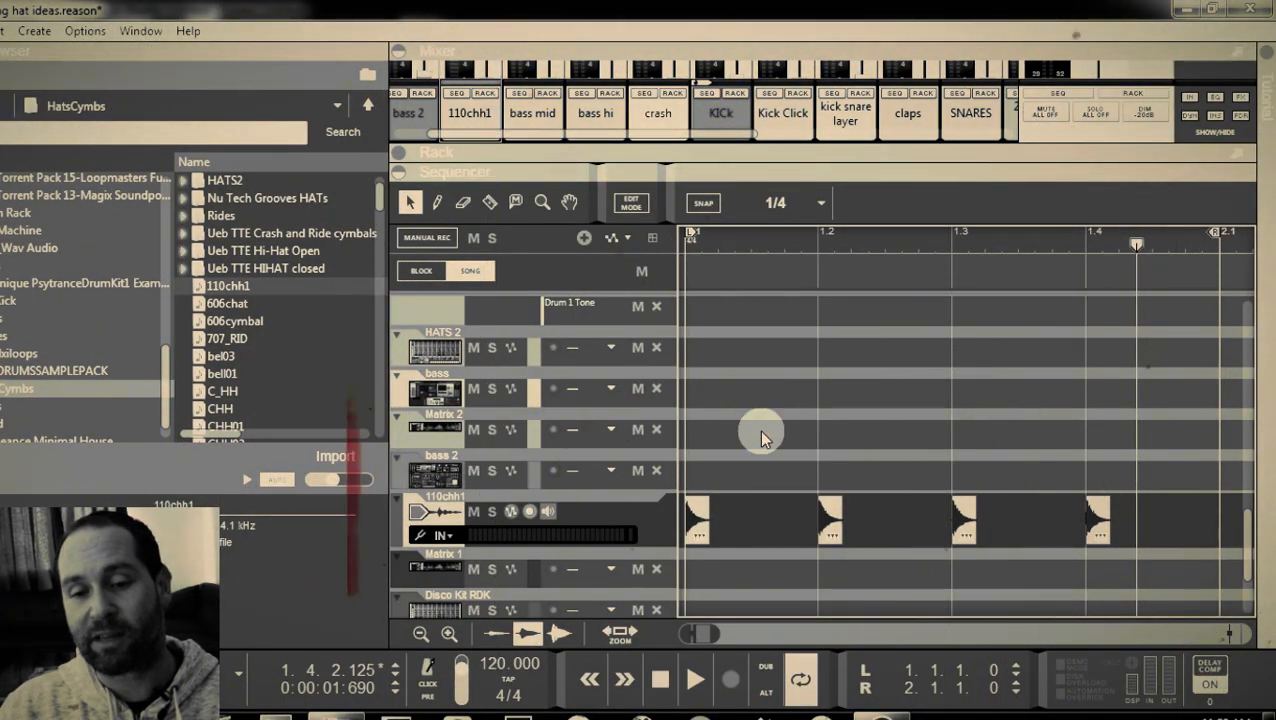
click(830, 530)
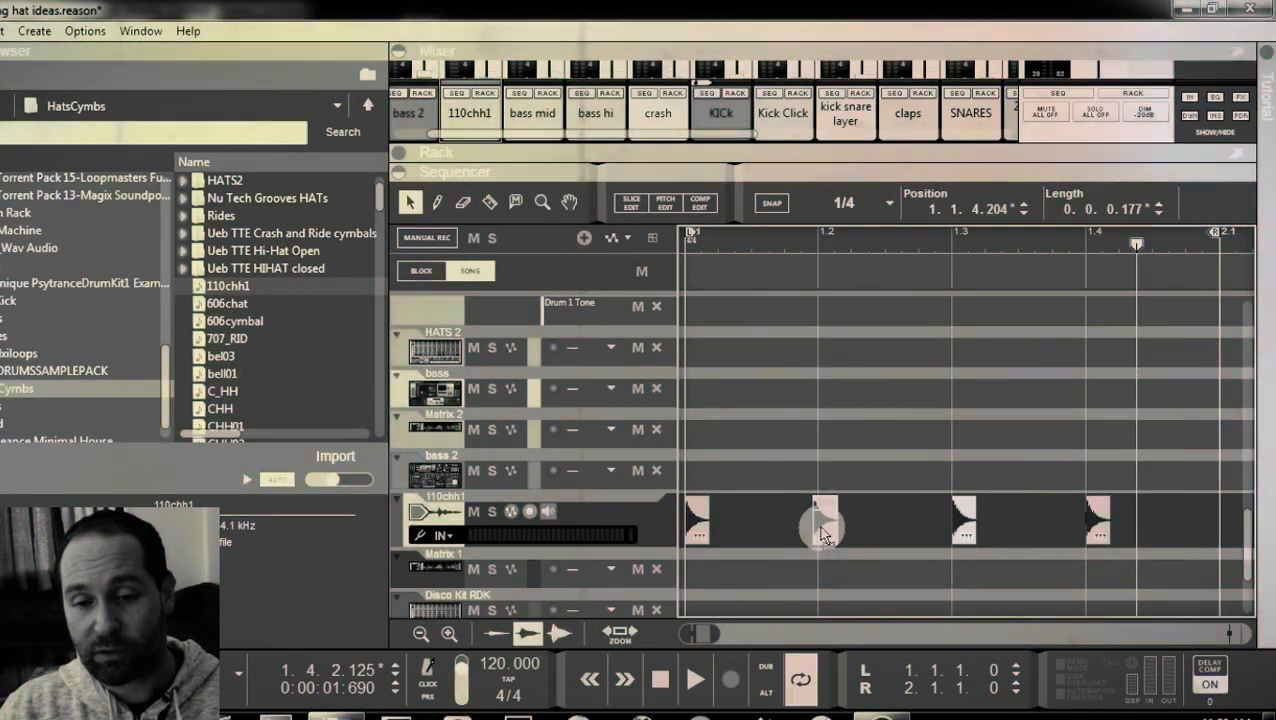
drag(822, 533, 828, 532)
click(1092, 514)
key(space)
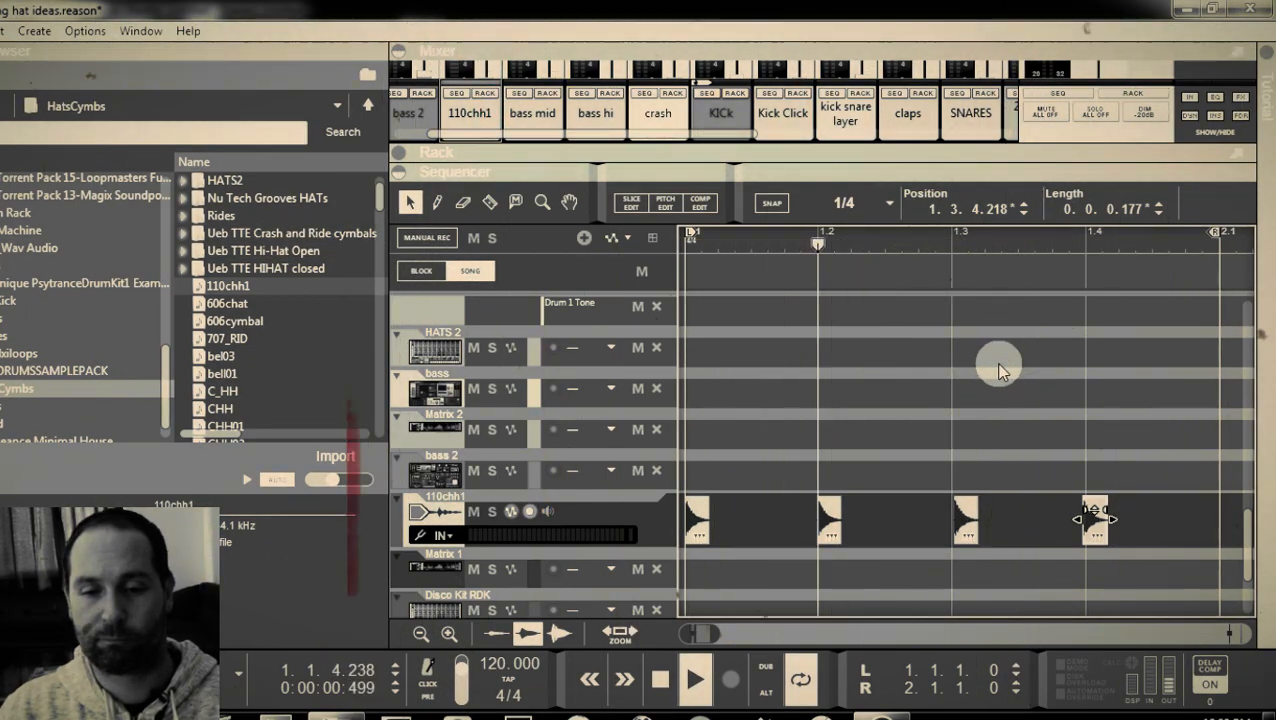
click(1096, 443)
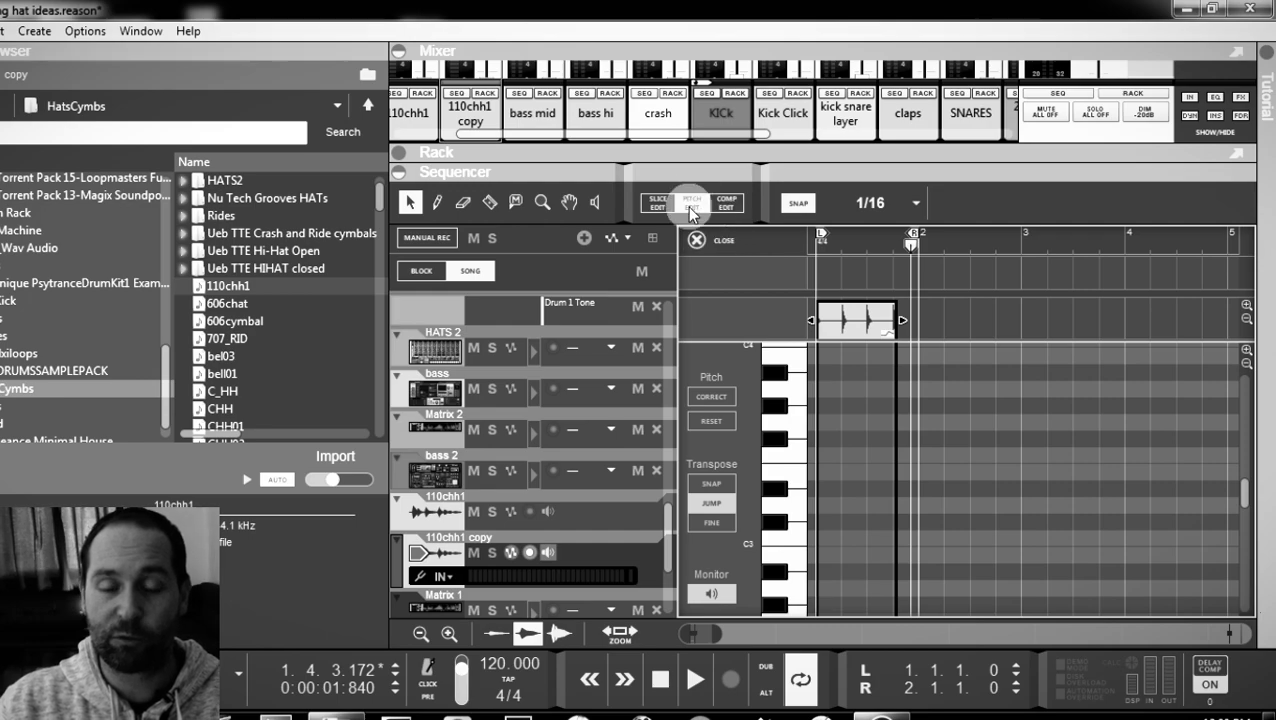
Select the note of the 110chh1 copy clip in pitch editing, widen the sequencer and open its Formant value for editing.
scroll(907, 476, down, 4)
click(886, 447)
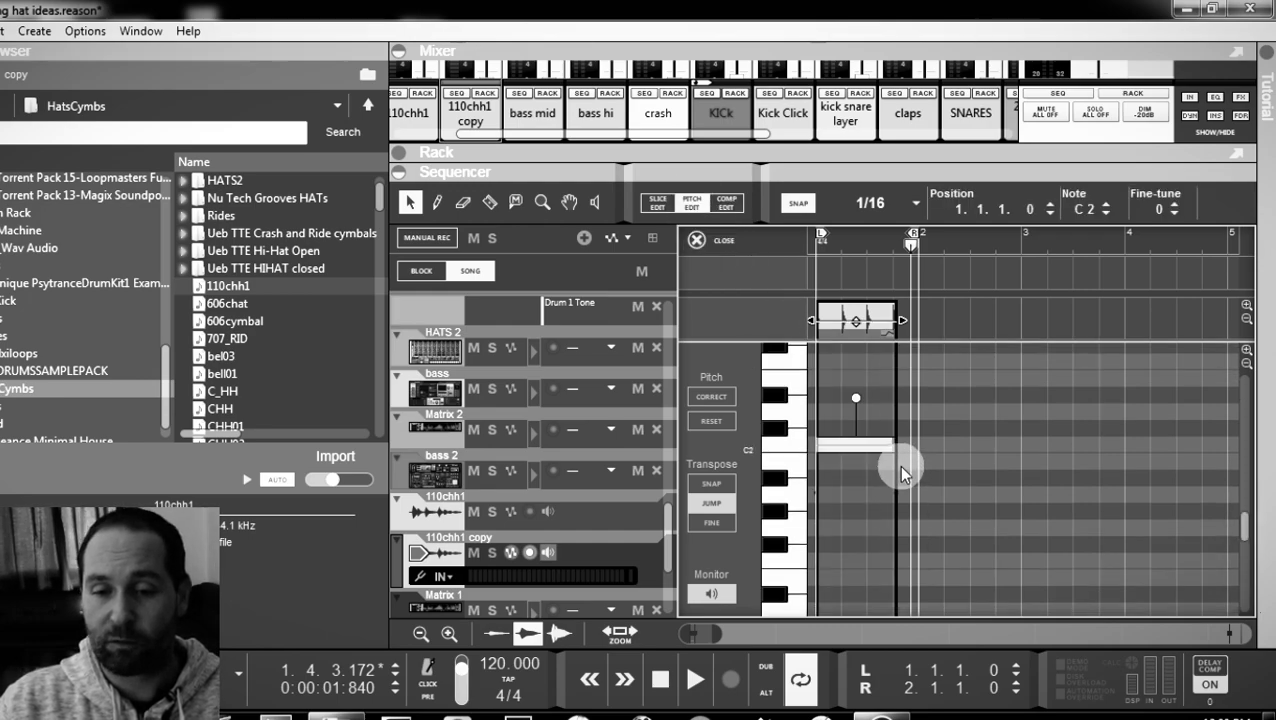
drag(388, 255, 2, 256)
click(1032, 210)
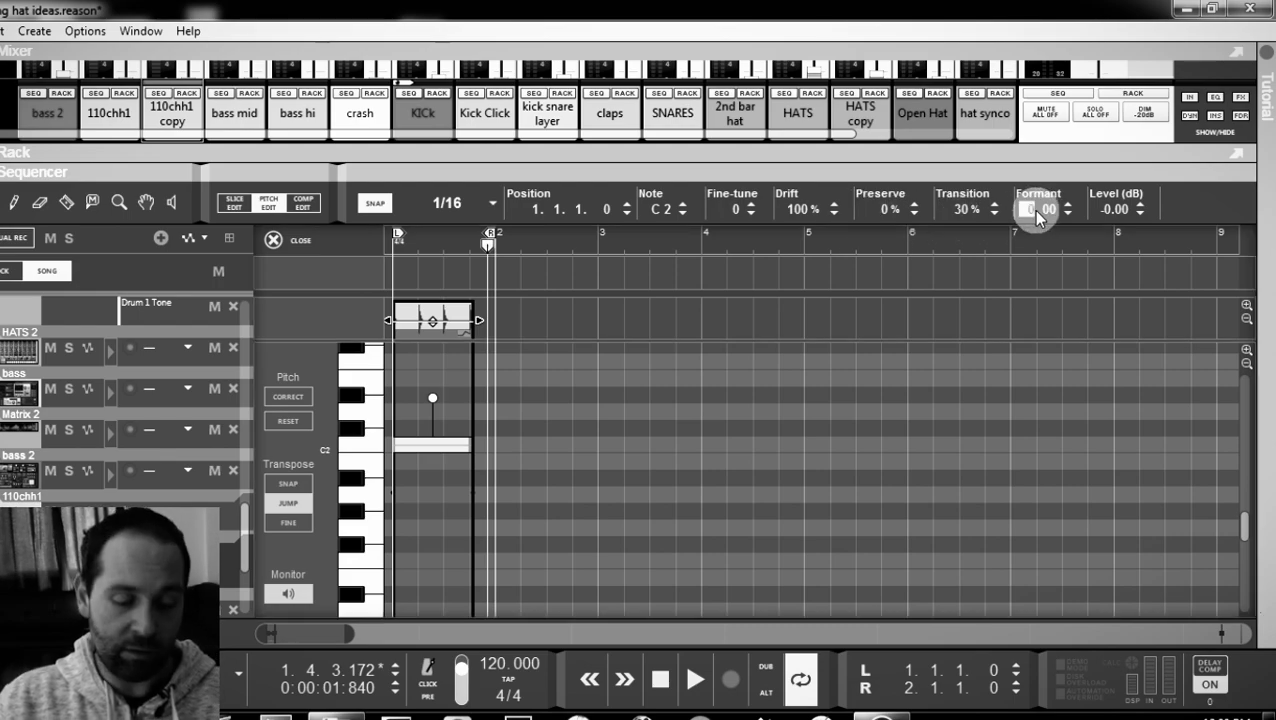
click(1143, 546)
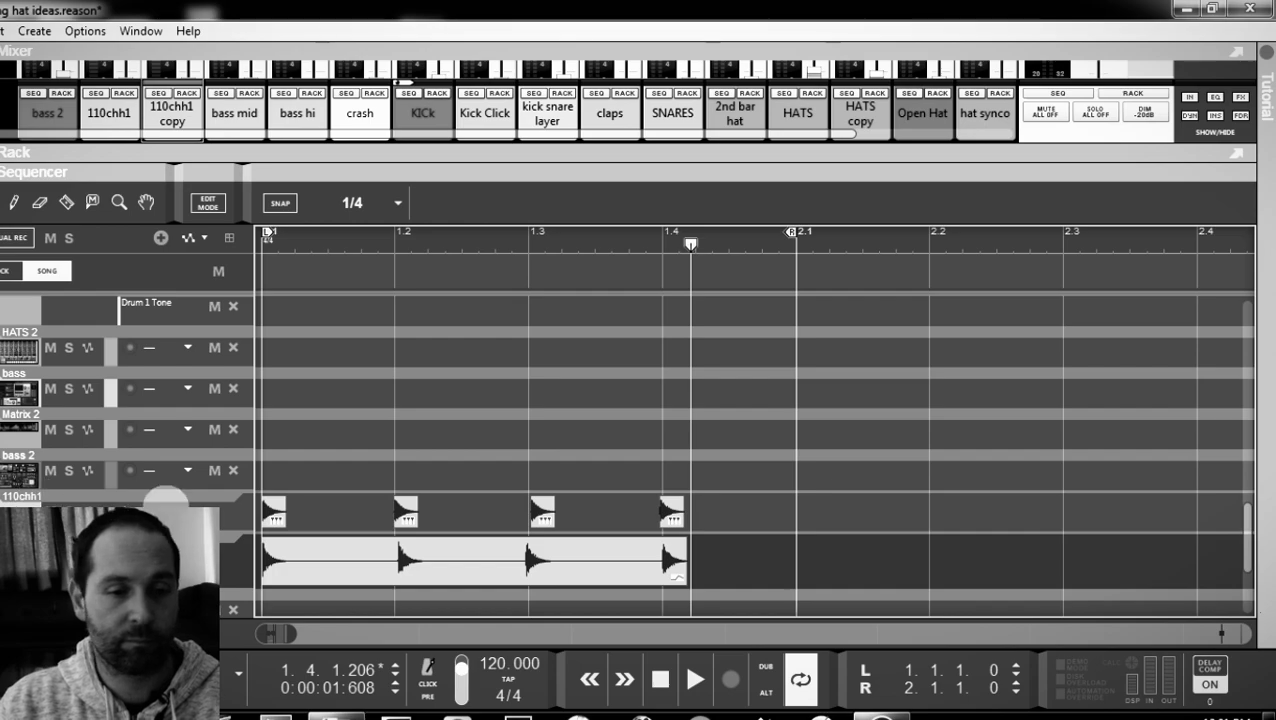
Enlarge the mixer, set the 110chh1 copy channel's pan to 41 and play the layered hats.
drag(601, 147, 597, 364)
drag(134, 184, 191, 187)
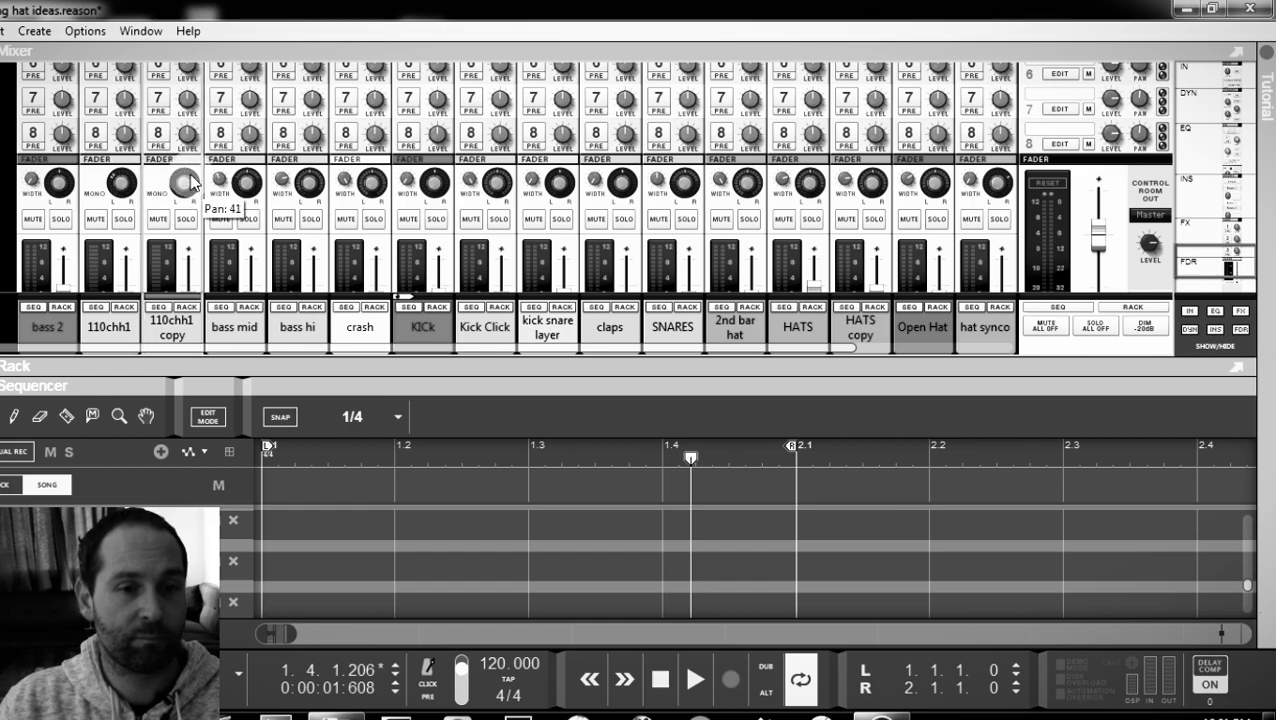
key(space)
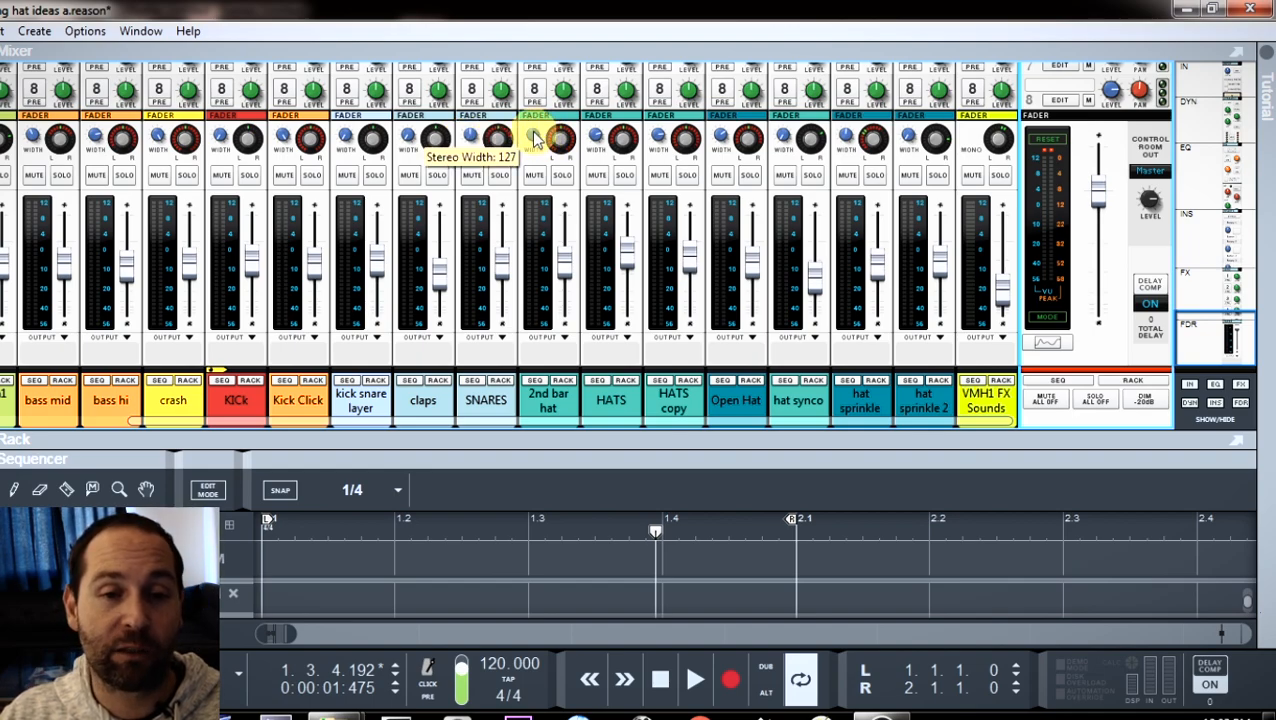
Show the Open Hat channel's Redrum in the rack and review its drum channel controls.
click(749, 380)
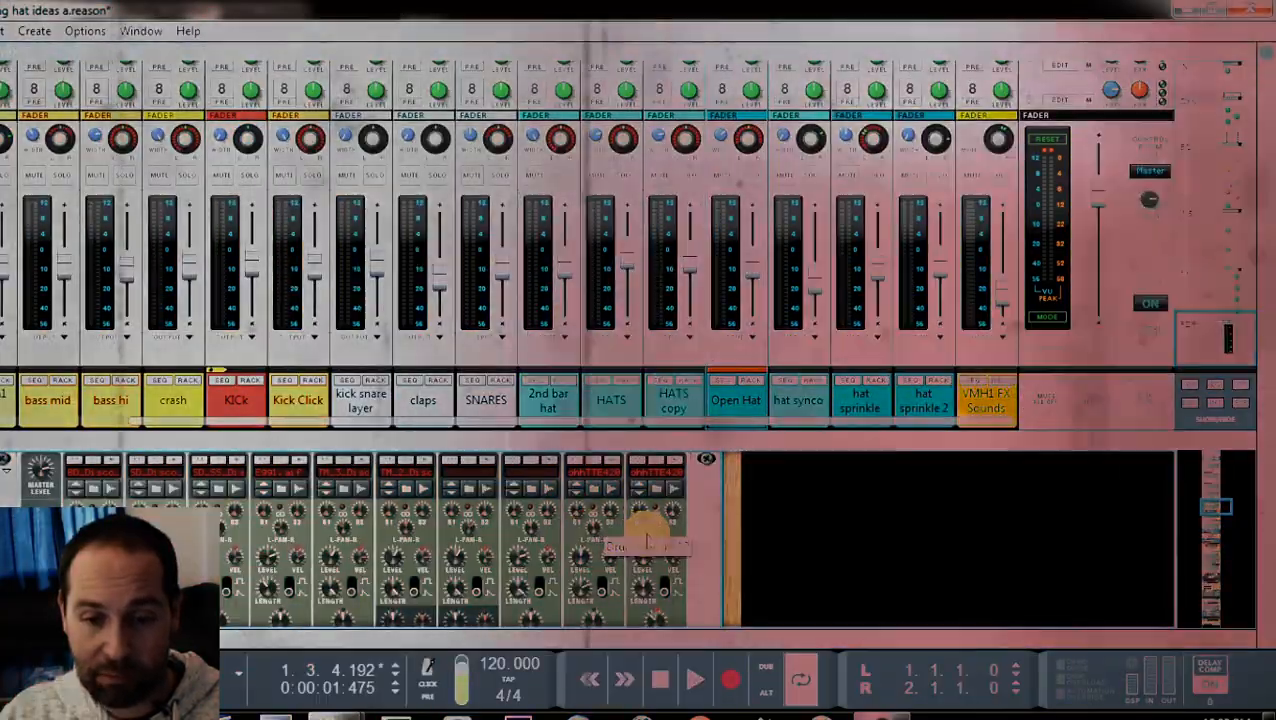
mouse_move(658, 534)
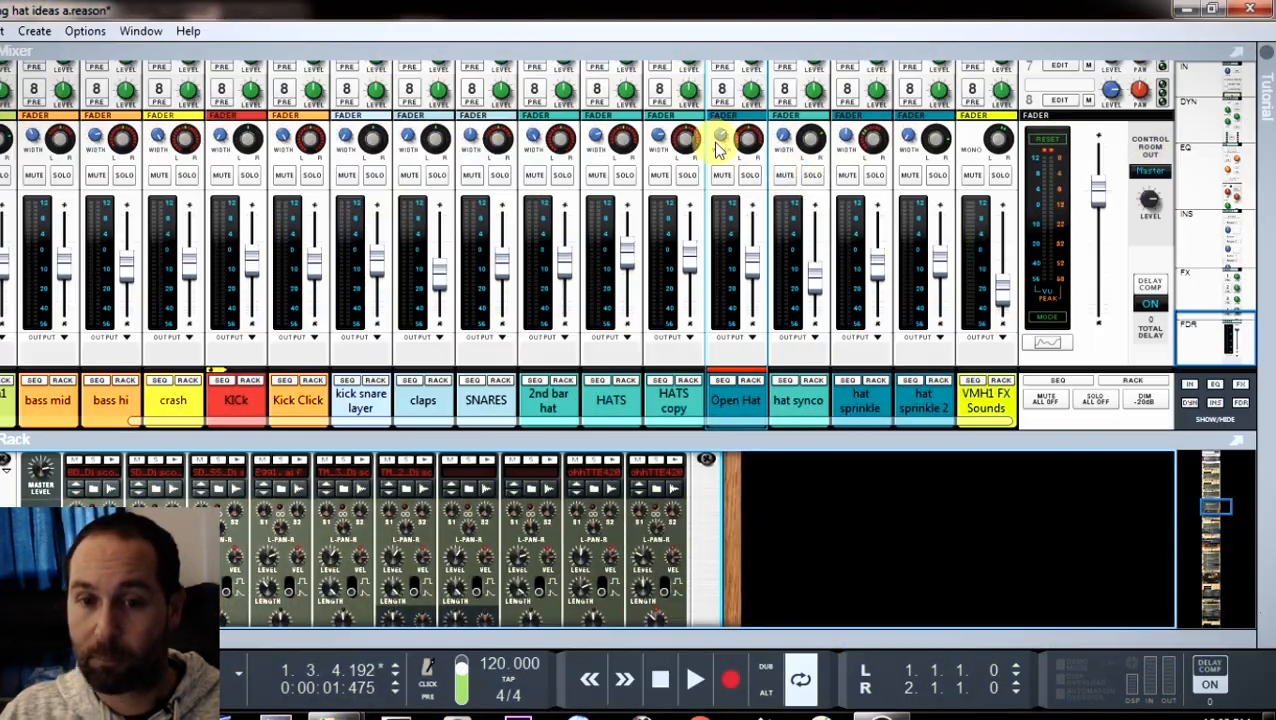